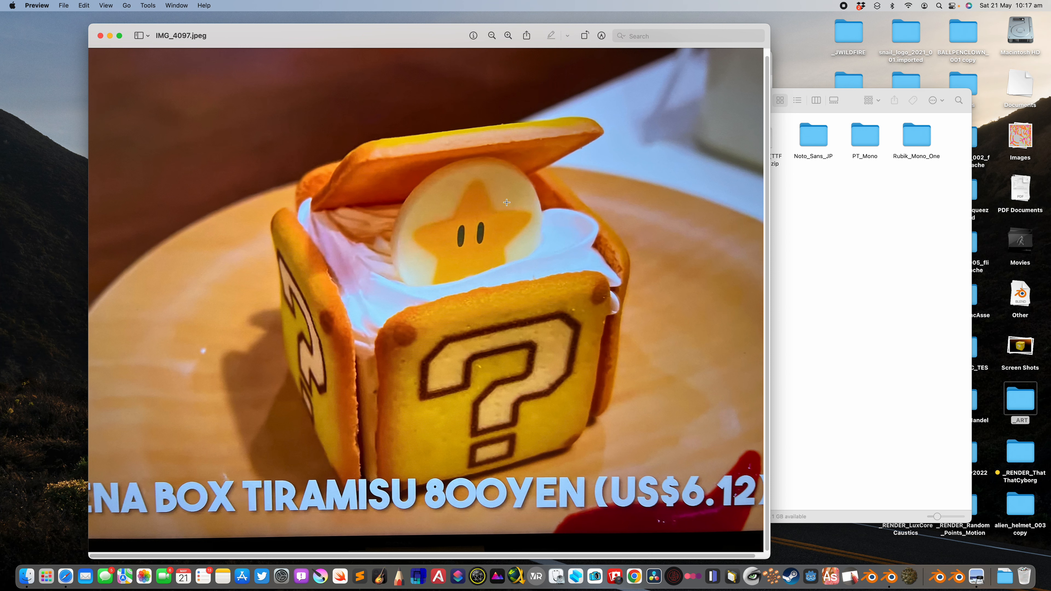
- Switch to the browser and look through the Super Mario question mark block reference images
key(ctrl+Right)
key(ctrl+Right)
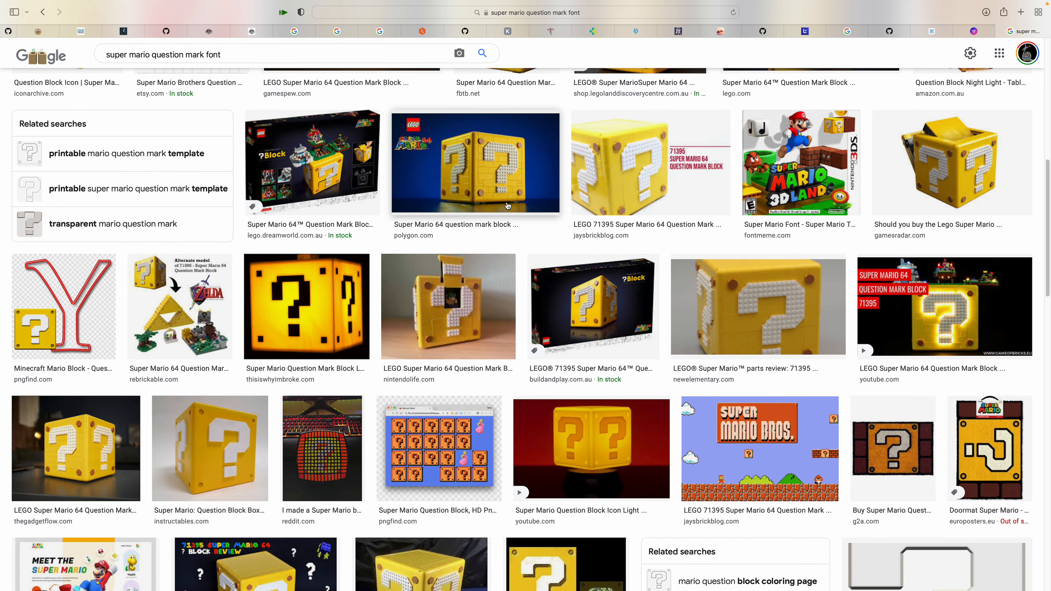
scroll(508, 205, up, 10)
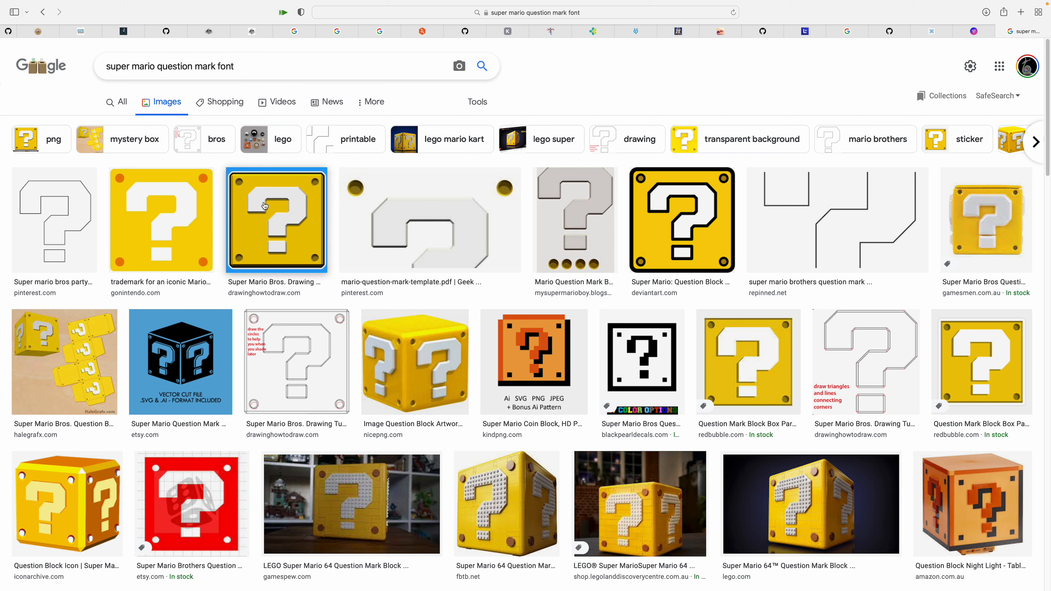
scroll(412, 321, down, 3)
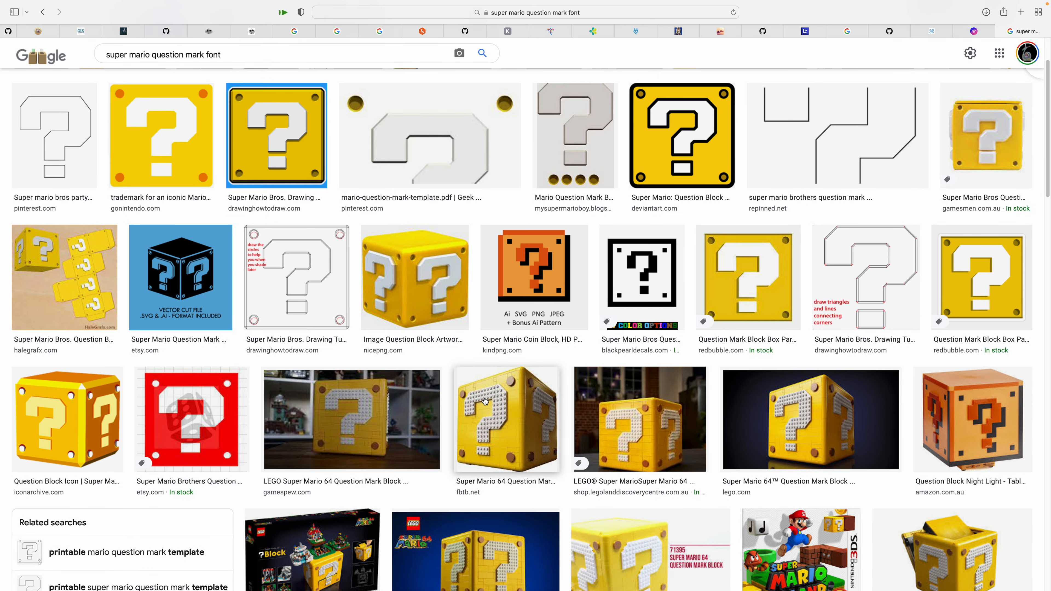
scroll(502, 356, up, 1)
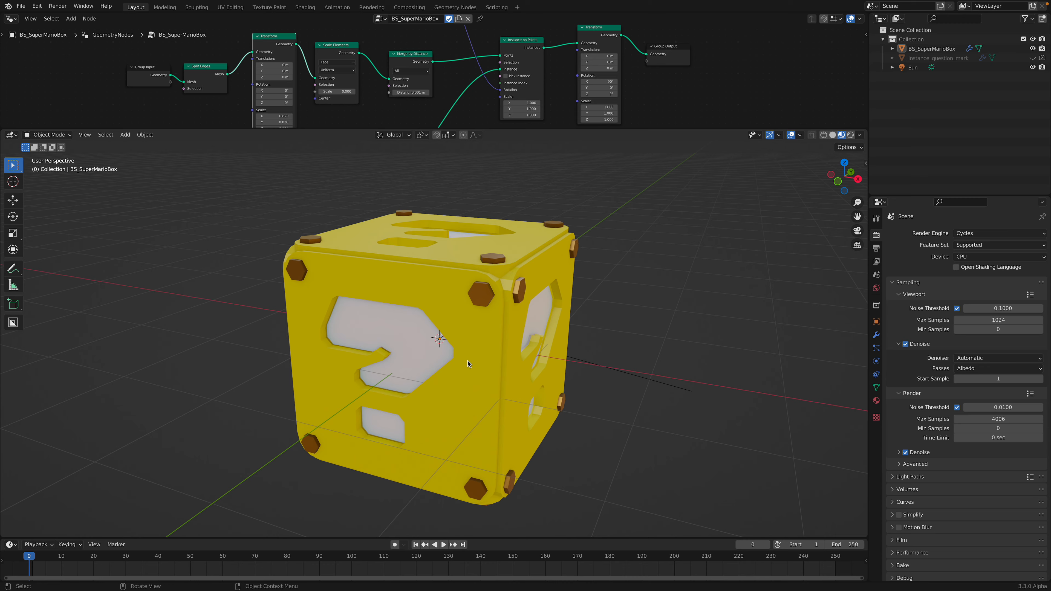
- Enlarge the node editor above the 3D view to show the question block's geometry node tree, keeping material preview shading
middle_drag(467, 360, 777, 170)
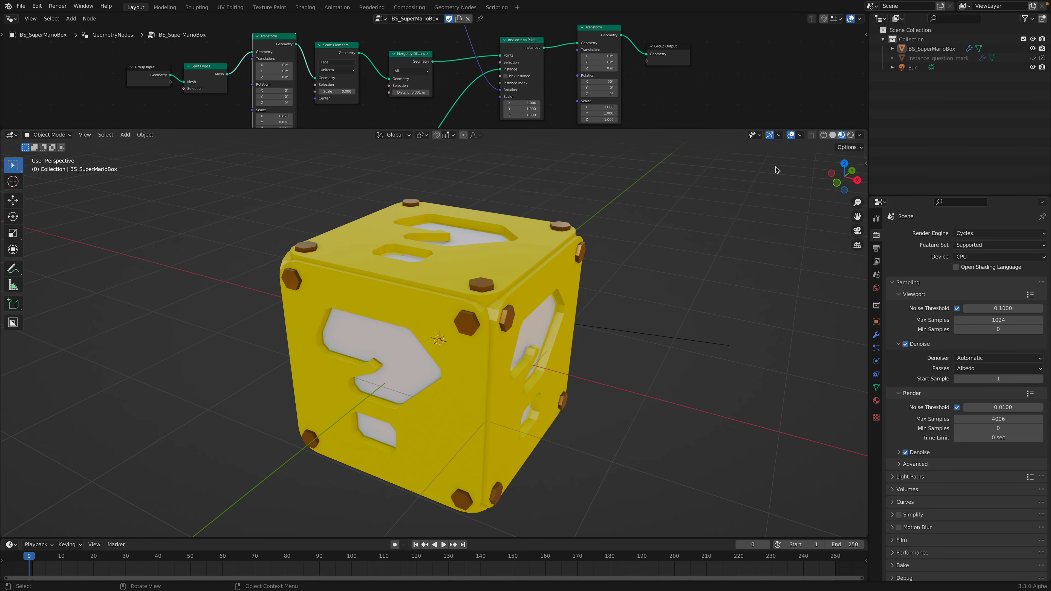
click(830, 136)
drag(757, 128, 838, 161)
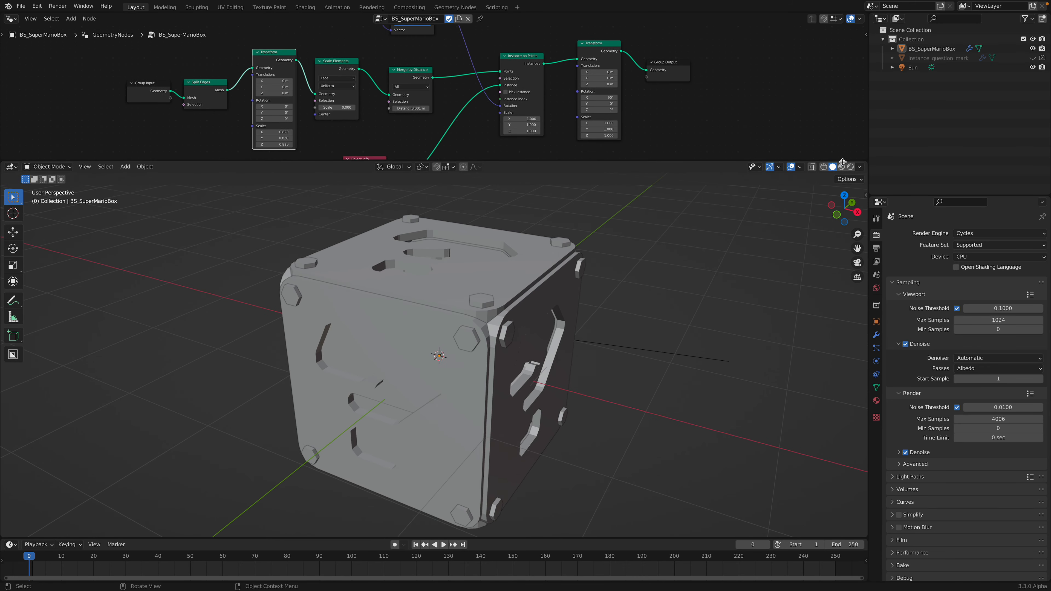
click(841, 167)
drag(681, 162, 681, 278)
scroll(690, 211, up, 1)
middle_drag(604, 183, 628, 186)
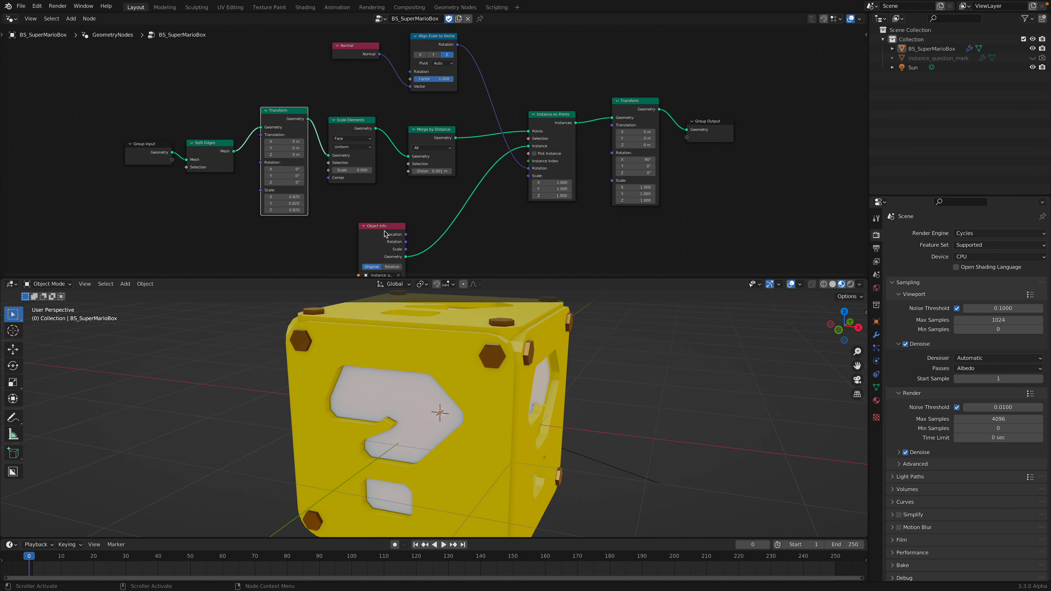
- Move the Object Info node directly beneath Merge by Distance and lower the Align Euler to Vector node slightly
drag(389, 234, 438, 201)
drag(438, 44, 437, 57)
scroll(500, 78, up, 1)
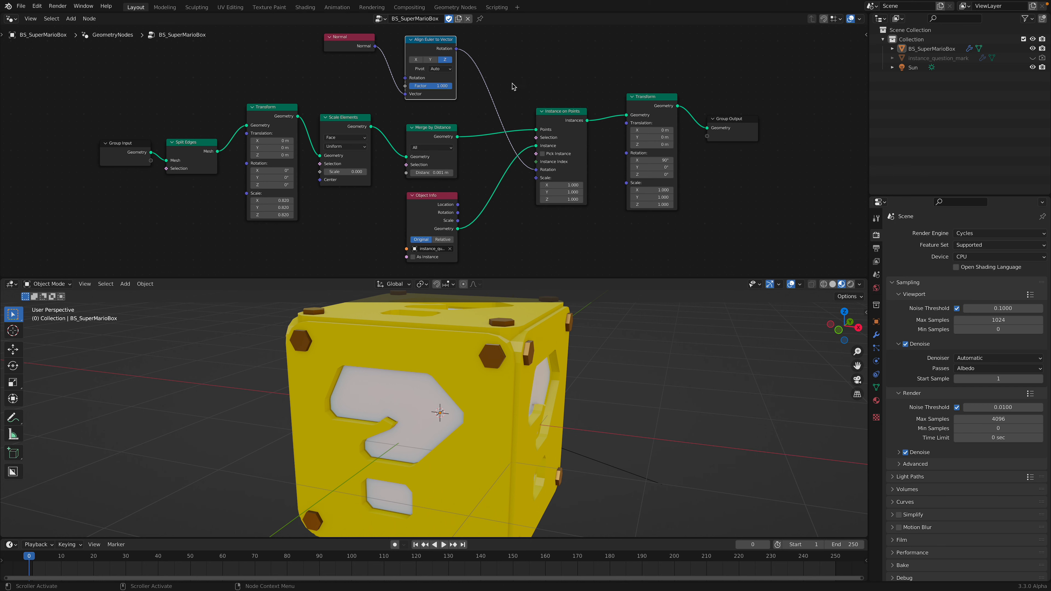
middle_drag(555, 105, 566, 91)
scroll(236, 152, up, 1)
- Try a scale of 1.020 on all axes in the first Transform node to push the block's faces apart
drag(189, 127, 190, 123)
mouse_move(266, 190)
shift+mouse_down()
mouse_move(265, 206)
mouse_move(289, 206)
mouse_move(258, 206)
mouse_move(276, 206)
shift+mouse_up()
drag(598, 277, 596, 211)
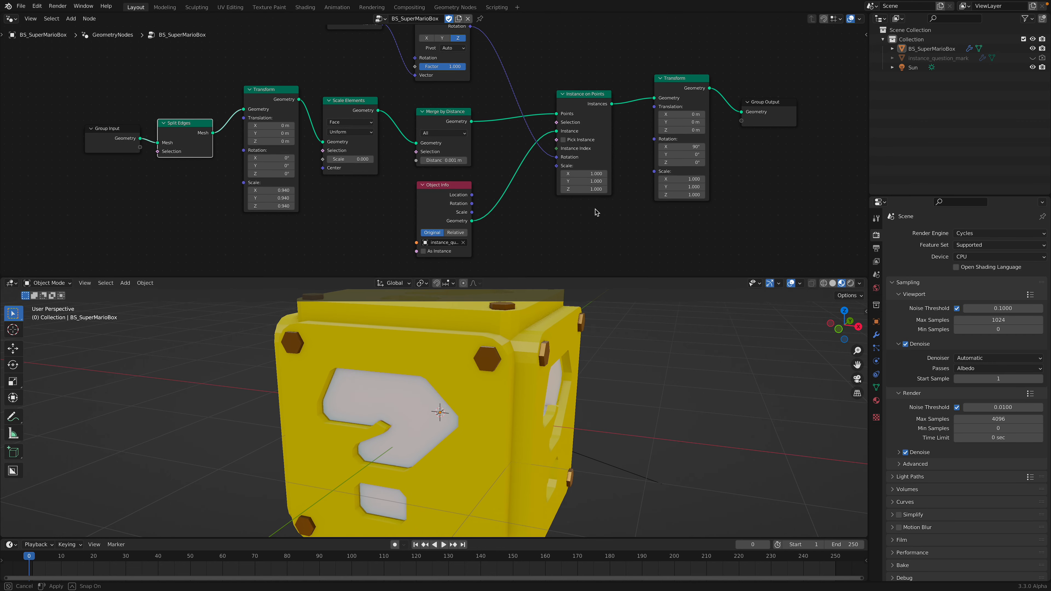
scroll(579, 297, down, 3)
middle_drag(574, 297, 568, 303)
alt+drag(276, 157, 284, 158)
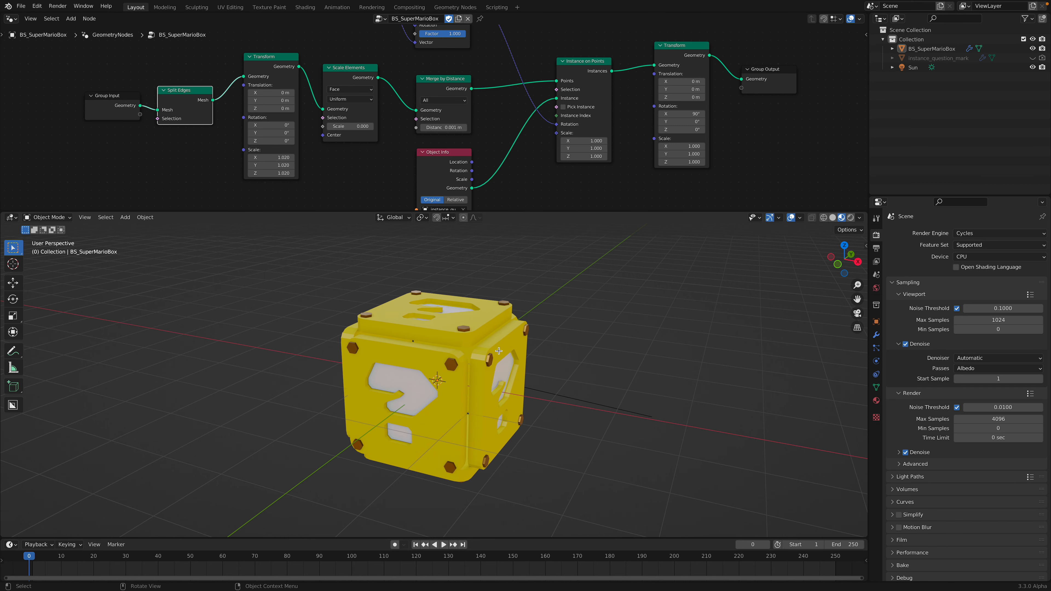
middle_drag(498, 352, 464, 333)
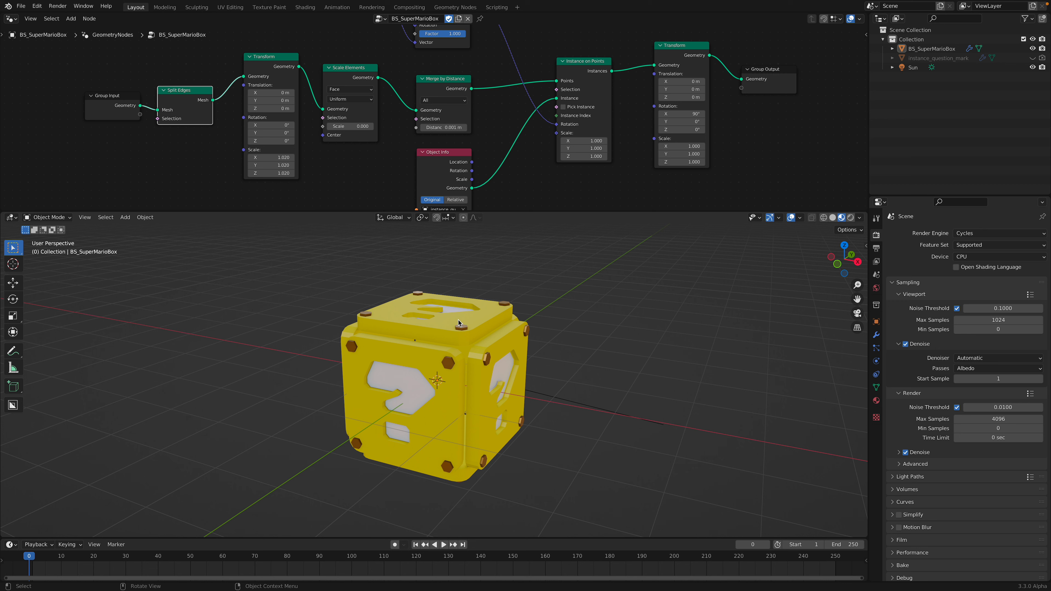
- Reposition the Split Edges and Group Input nodes at the start of the node tree
middle_drag(307, 121, 313, 133)
scroll(313, 132, up, 1)
drag(184, 101, 186, 93)
drag(110, 114, 104, 110)
click(172, 93)
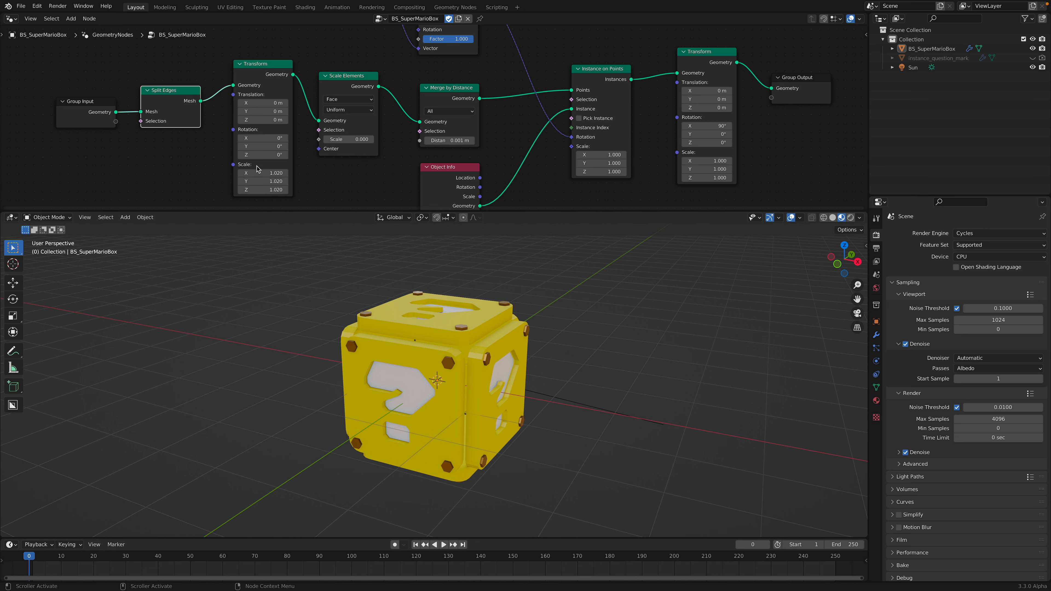
- Set the first Transform node's scale to 0.900 on all axes and move the node up slightly
mouse_move(258, 171)
mouse_down()
mouse_move(258, 190)
mouse_move(282, 190)
mouse_move(238, 190)
mouse_move(262, 173)
mouse_up()
drag(267, 64, 263, 54)
middle_drag(296, 84, 263, 83)
scroll(272, 83, up, 1)
click(297, 82)
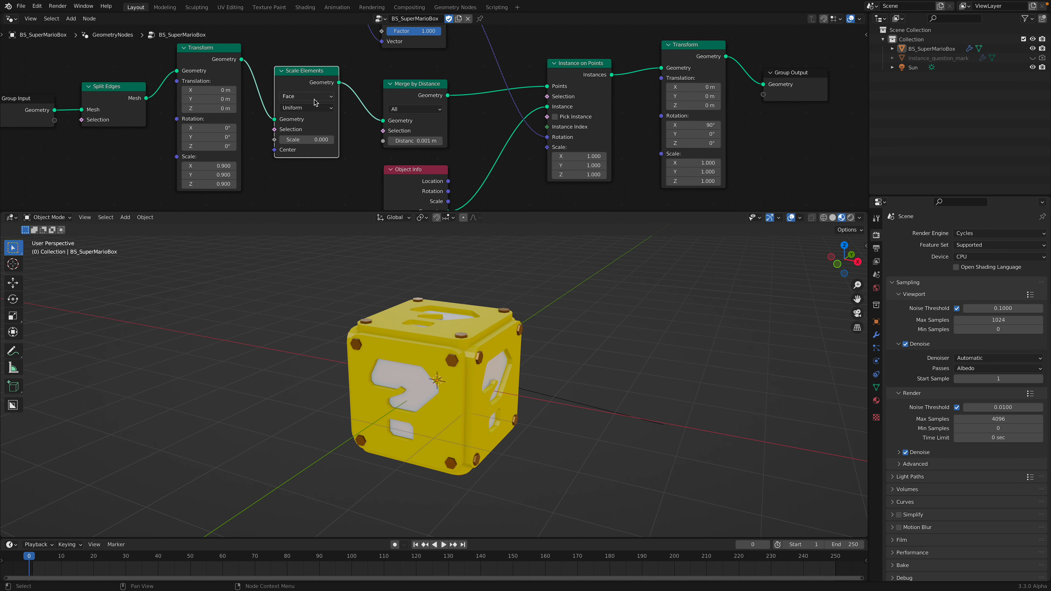
- Move the Normal node closer to the Align Euler to Vector node it feeds
drag(120, 90, 120, 91)
middle_drag(120, 89, 132, 96)
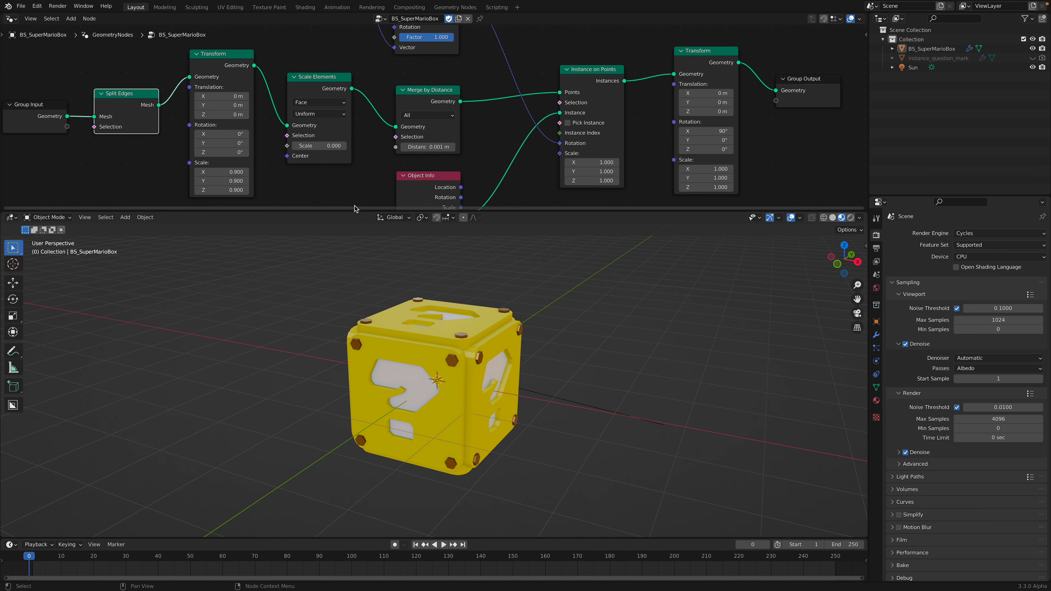
middle_drag(508, 334, 494, 335)
click(421, 90)
middle_drag(408, 117, 398, 163)
click(373, 48)
drag(295, 51, 308, 74)
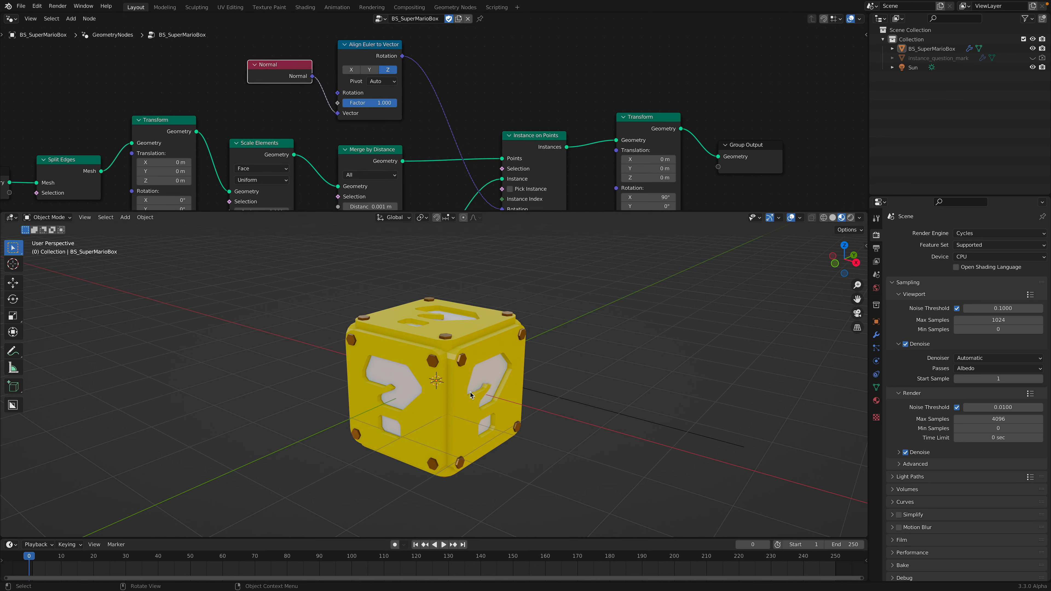
middle_drag(462, 151, 443, 109)
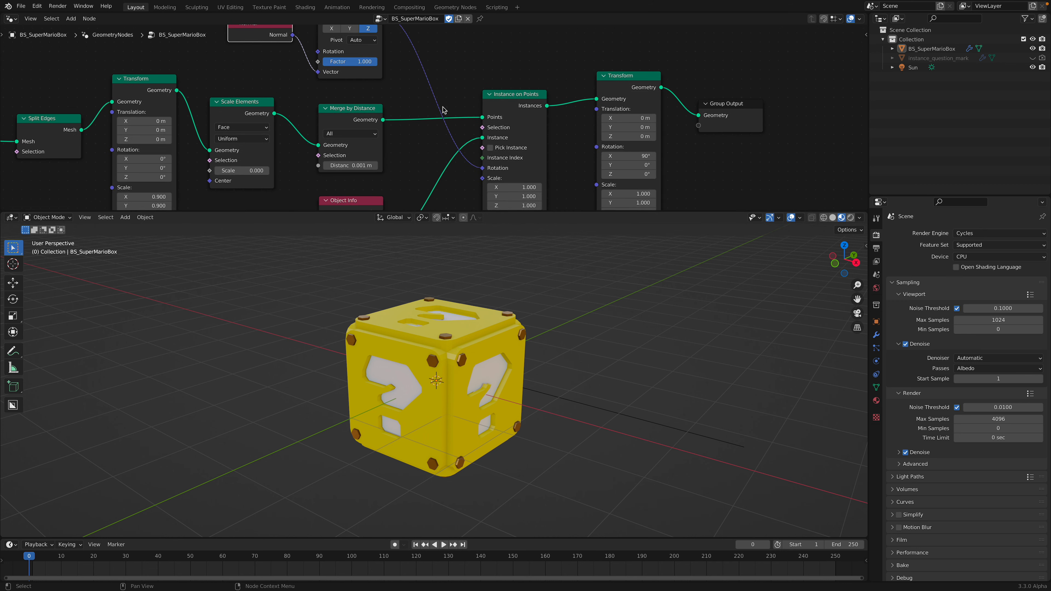
- Reposition the Instance on Points and Object Info nodes slightly in the node tree
drag(497, 97, 494, 92)
scroll(476, 118, down, 2)
middle_drag(416, 89, 415, 103)
mouse_move(373, 83)
mouse_down()
mouse_move(331, 83)
mouse_move(383, 83)
mouse_up()
mouse_move(490, 367)
middle_down()
mouse_move(439, 310)
mouse_move(491, 369)
middle_up()
middle_drag(420, 180, 418, 123)
drag(364, 162, 368, 152)
middle_drag(353, 175, 353, 142)
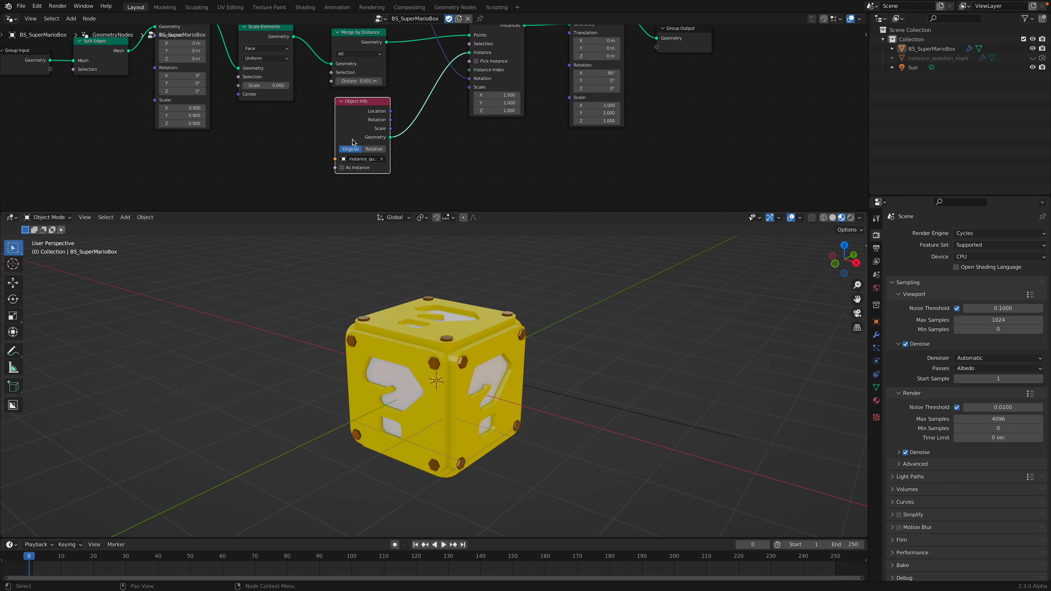
- Shift the Object Info node leftwards and bring the Instance on Points and final Transform nodes closer to Merge by Distance
drag(336, 135, 311, 135)
middle_drag(425, 149, 363, 219)
drag(427, 85, 416, 63)
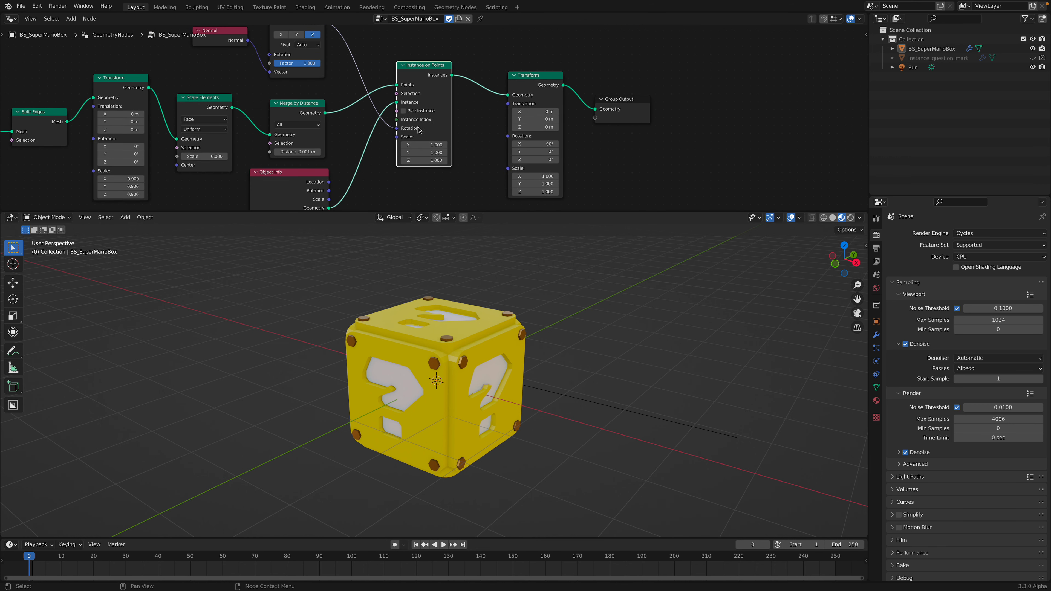
drag(517, 84, 494, 67)
- Try the Y axis on the Align Euler to Vector node, return it to Z, and test a Y rotation on the final Transform
middle_drag(294, 38, 350, 57)
click(349, 54)
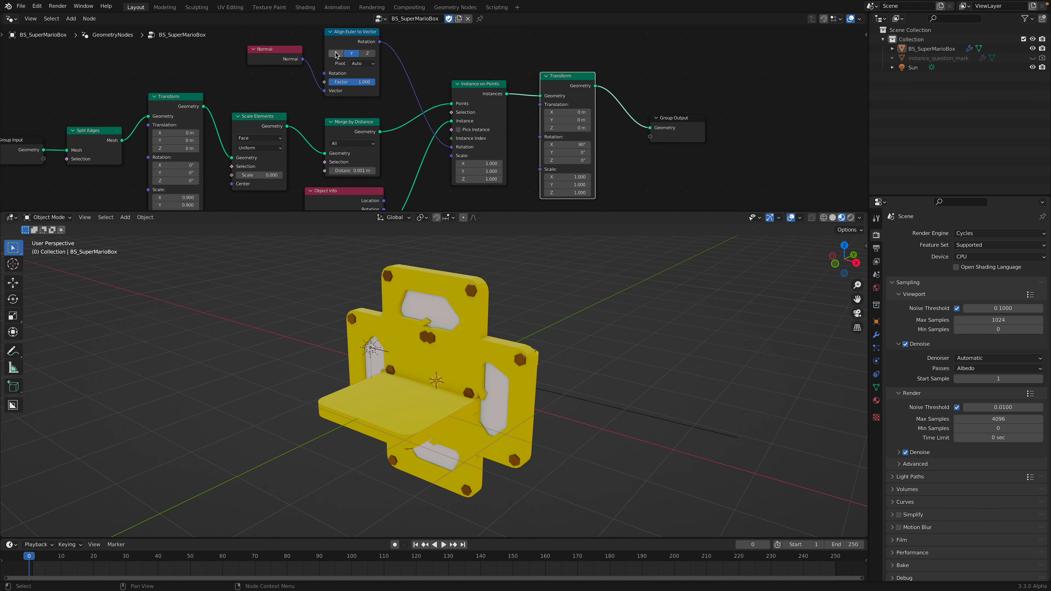
click(364, 54)
middle_drag(557, 361, 538, 383)
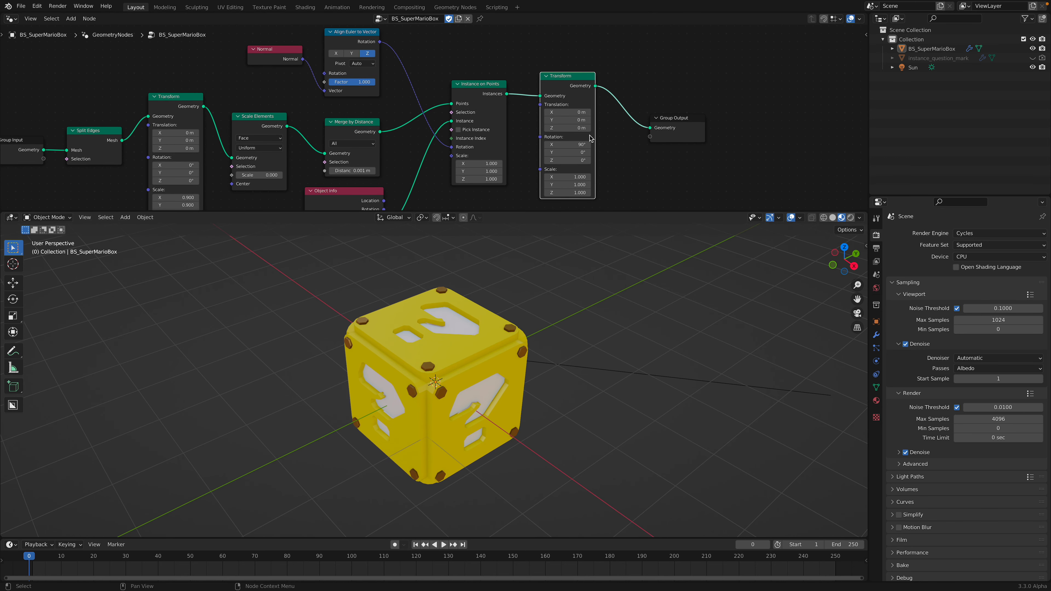
drag(576, 153, 612, 152)
right_click(575, 153)
- Save the file and fit the block's whole node tree in the node editor
mouse_move(459, 364)
middle_down()
mouse_move(482, 346)
mouse_move(447, 356)
middle_up()
key(ctrl+s)
key(Home)
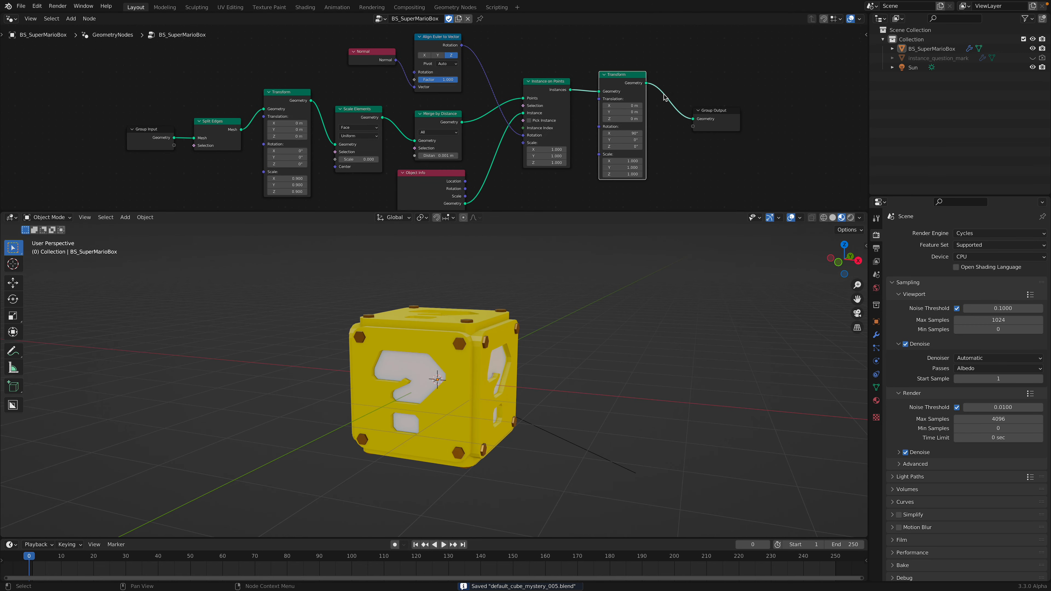
- Hide the BS_SuperMarioBox object, then show and select the instance_question_mark object
click(1033, 48)
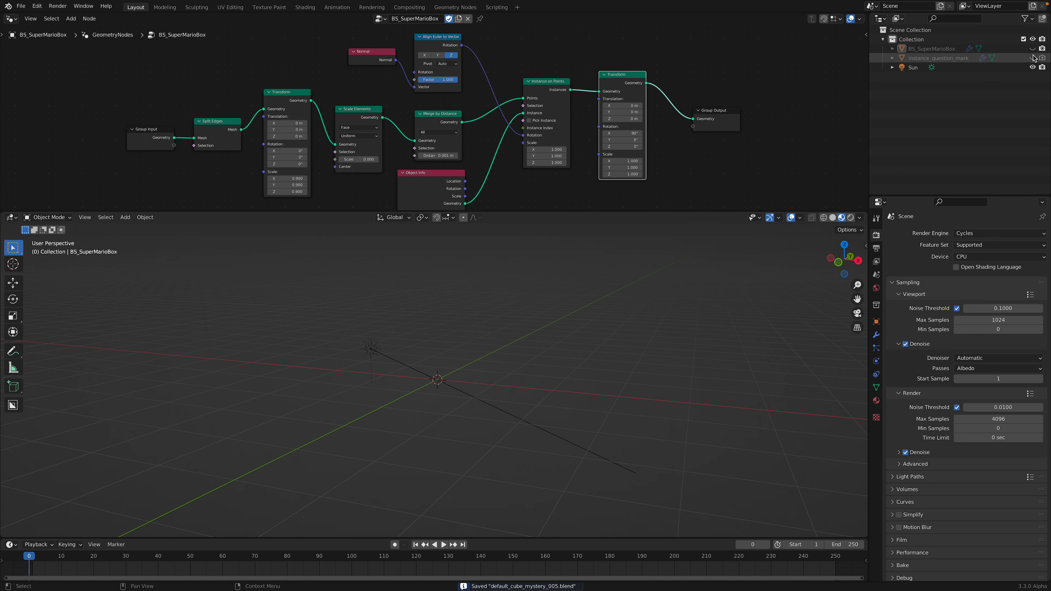
click(1033, 58)
scroll(605, 331, up, 4)
middle_drag(590, 327, 580, 305)
click(521, 327)
- Examine the panel's white, yellow and orange materials, then bring up its geometry nodes modifier settings
click(876, 400)
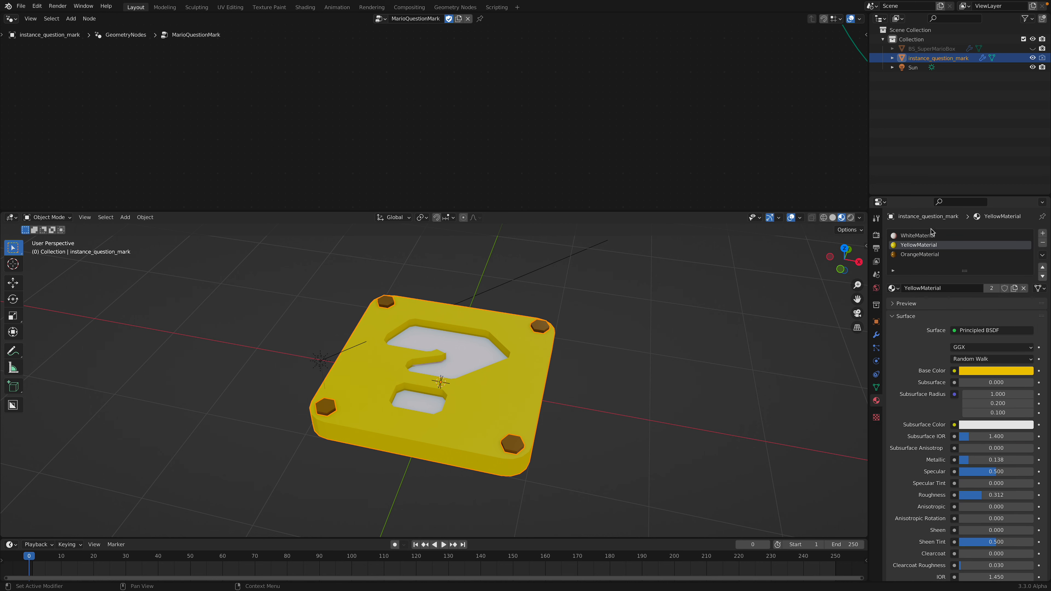
middle_drag(608, 344, 540, 324)
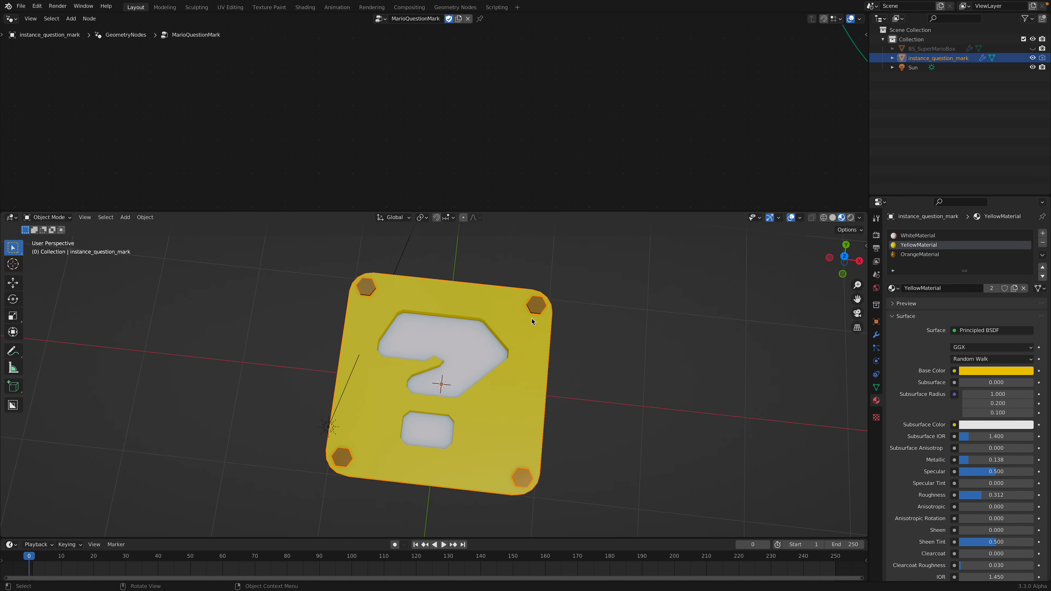
middle_drag(473, 392, 526, 352)
middle_drag(489, 425, 513, 368)
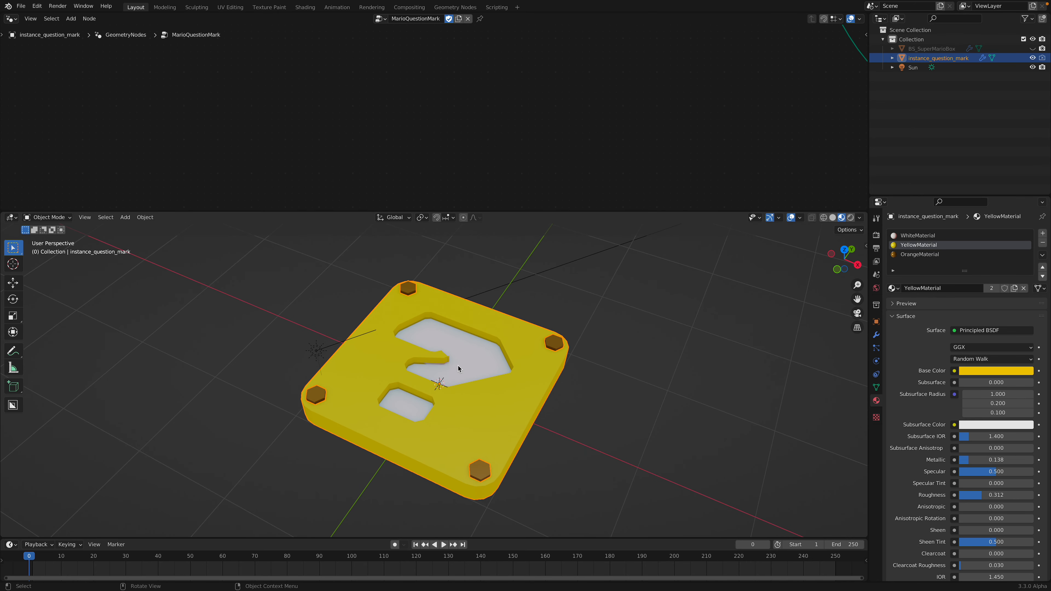
click(877, 335)
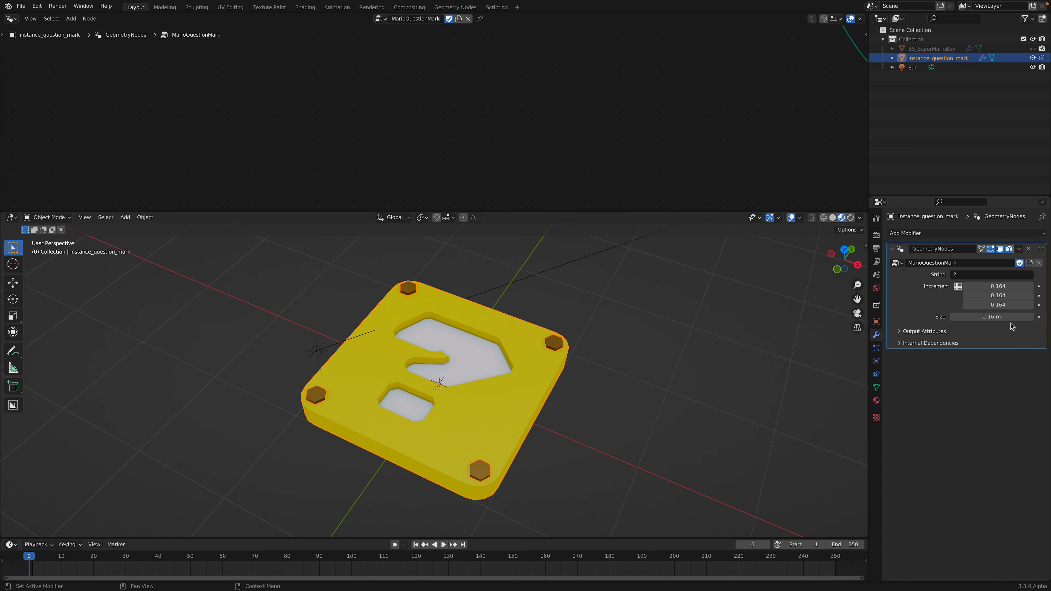
drag(776, 212, 776, 249)
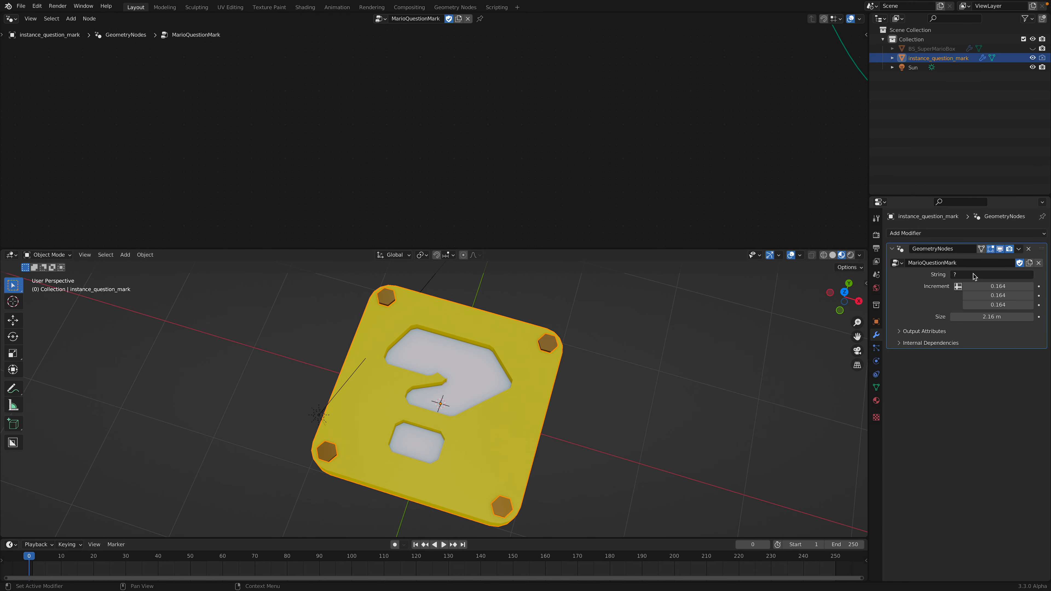
- Try the letters A, B and X as the panel modifier's String value and set its Size to 2.12 m
key(Return)
middle_drag(730, 345, 745, 398)
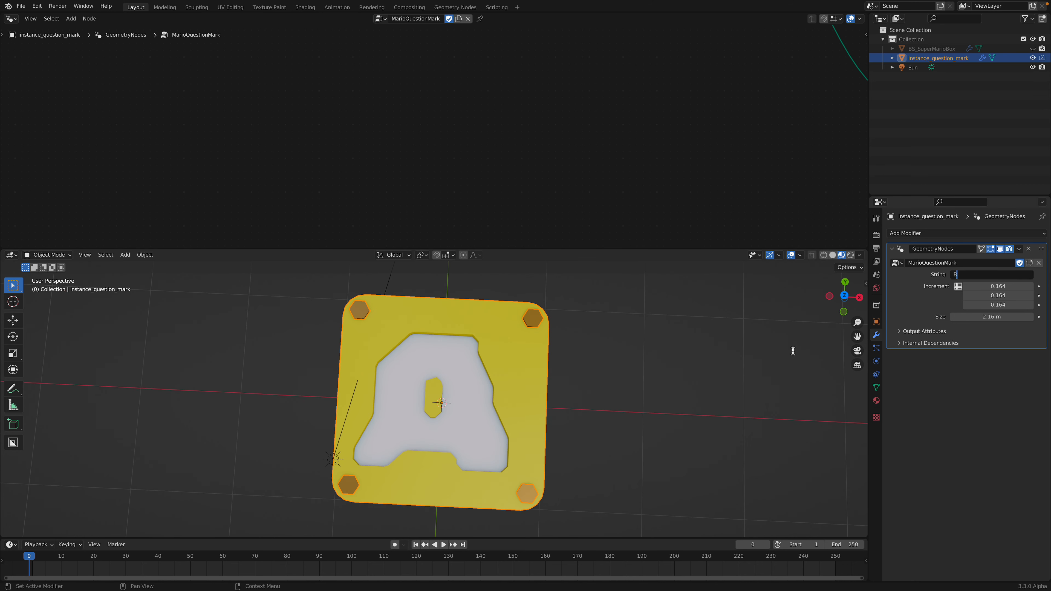
key(Return)
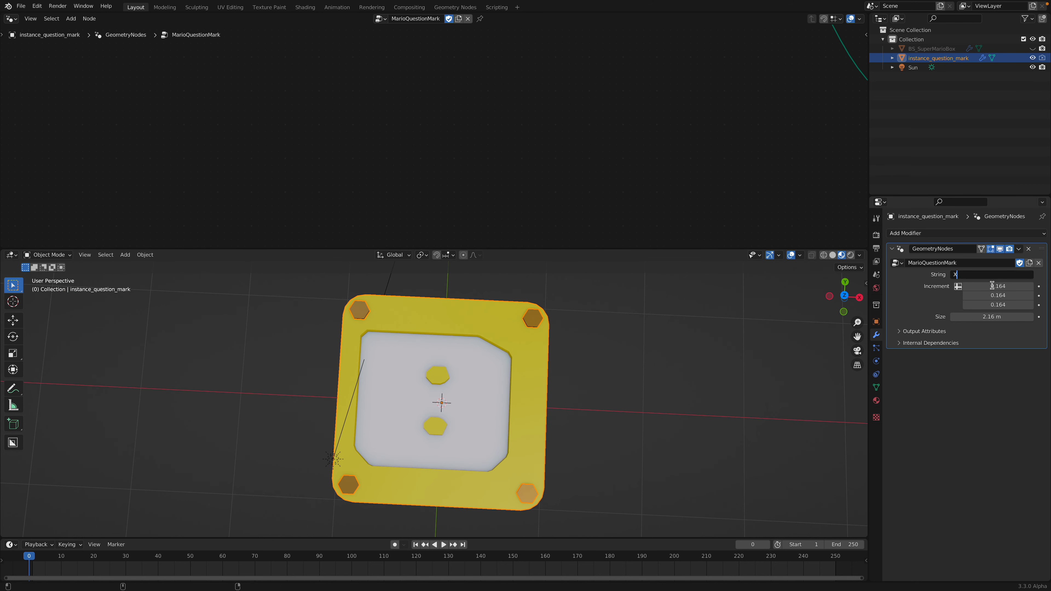
key(Return)
middle_drag(676, 432, 666, 417)
drag(981, 316, 975, 317)
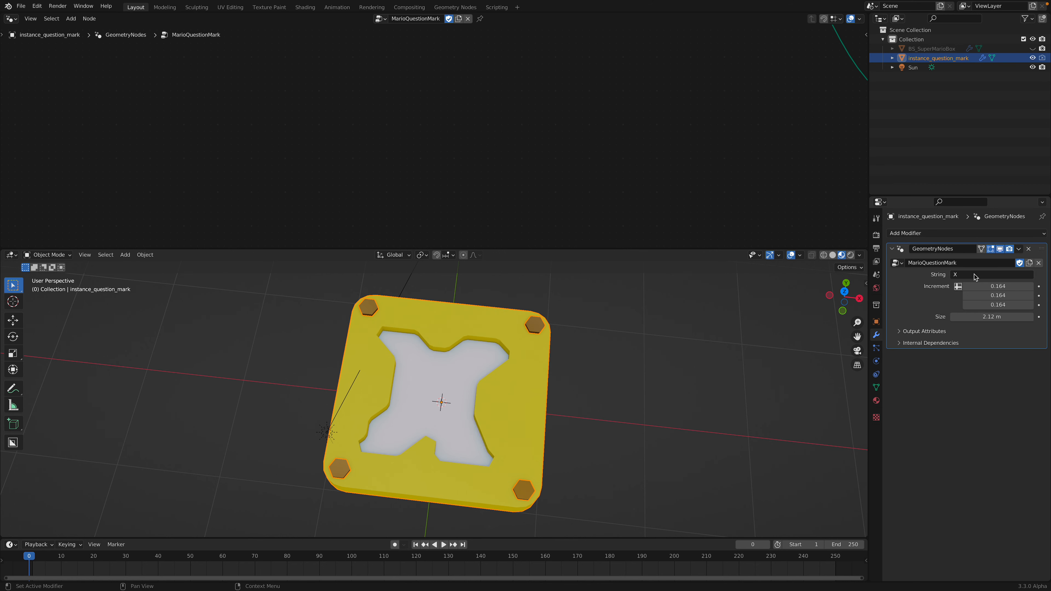
- Try "???", "?" and "!" in turn as the panel modifier's String value
click(975, 274)
text(???)
key(Return)
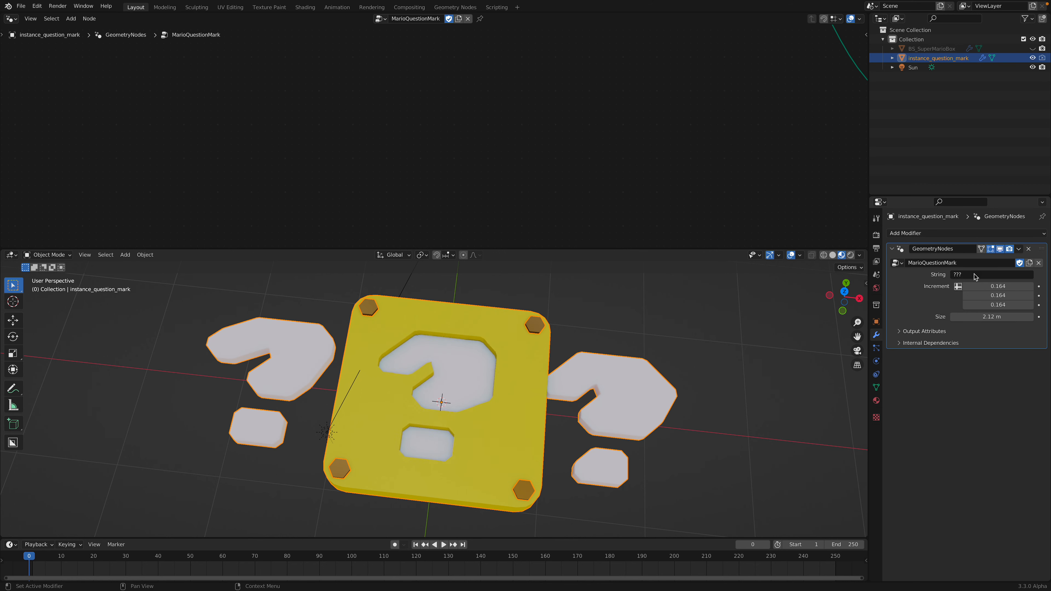
key(Return)
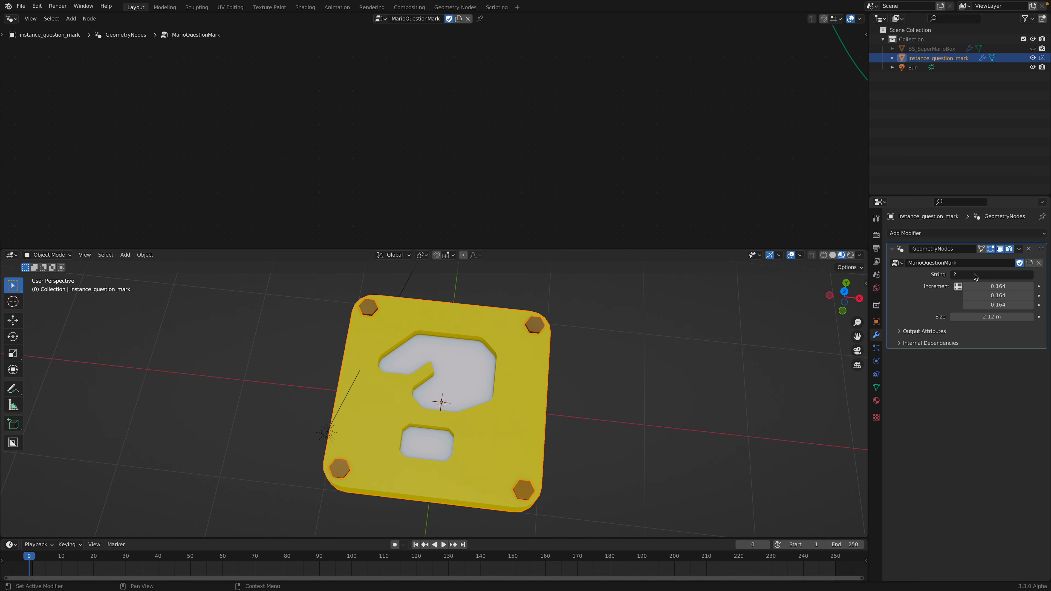
text(!)
key(Return)
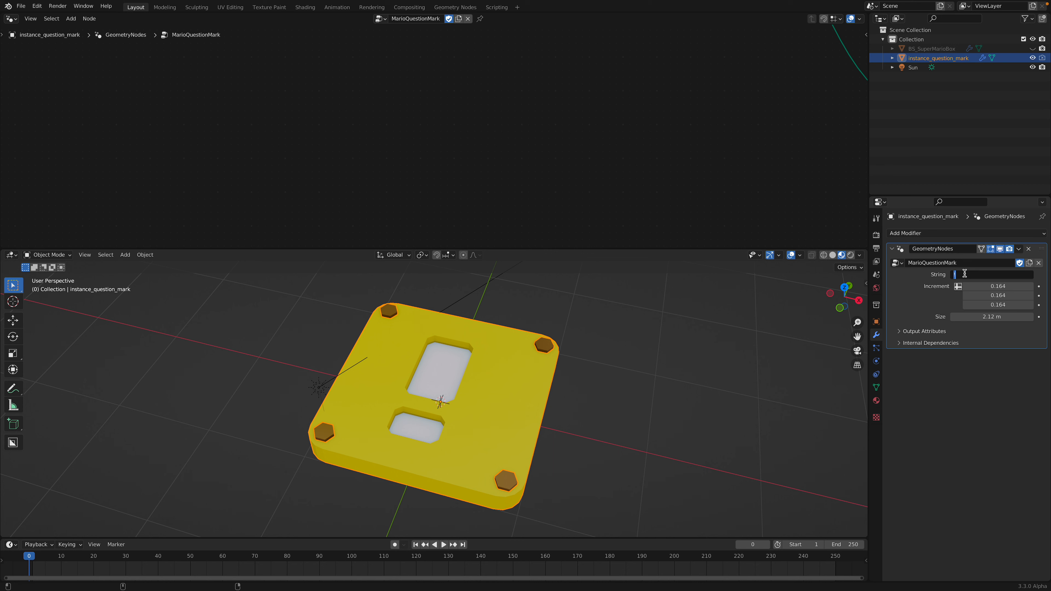
- Set the panel modifier's String value back to "?" and save the file
text(?)
key(Return)
key(ctrl+s)
- Fit the entire MarioQuestionMark node tree in view and enlarge the node editor
key(Home)
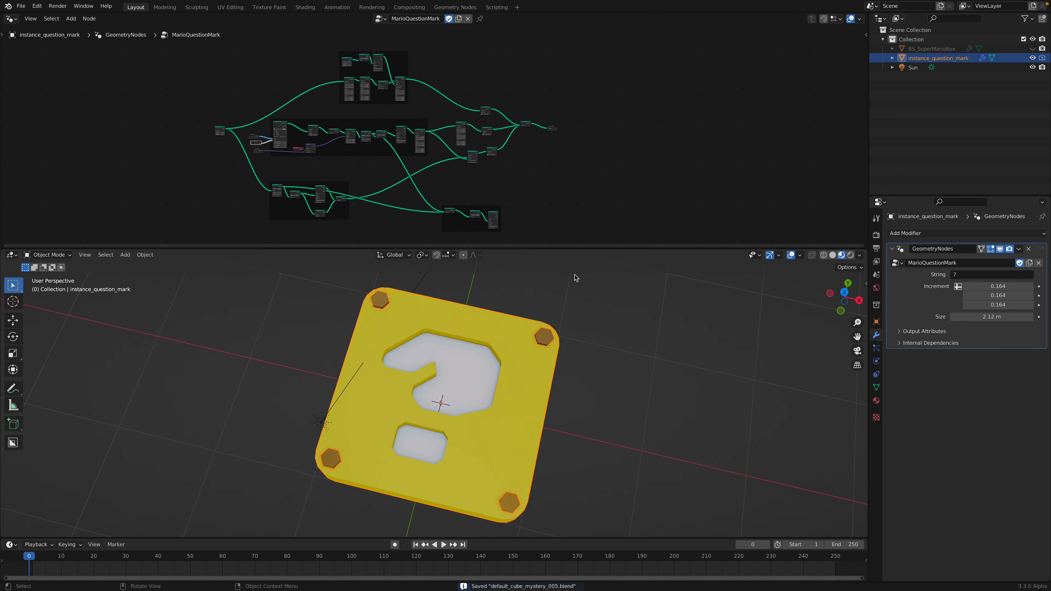
drag(578, 248, 577, 293)
middle_drag(522, 464, 529, 434)
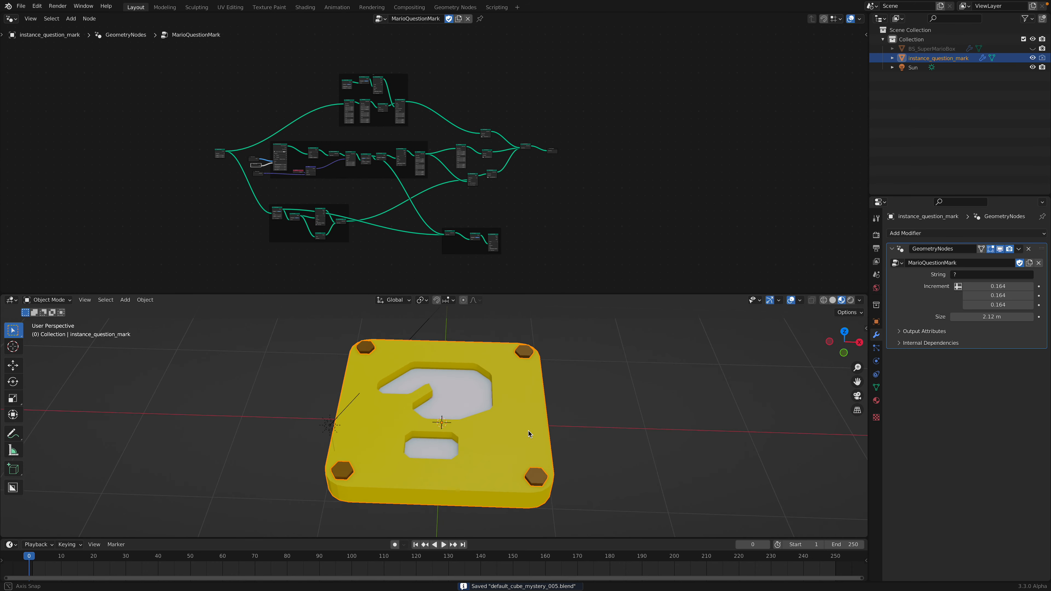
- Examine the framed node chain that turns the string into the extruded question mark
scroll(429, 265, up, 1)
scroll(459, 385, up, 2)
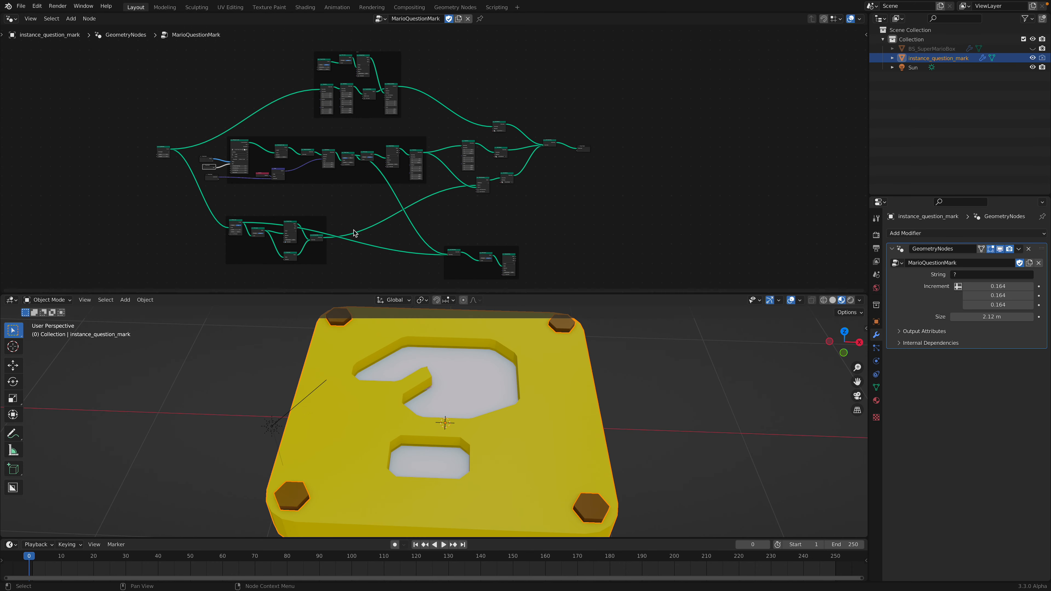
middle_drag(415, 221, 474, 226)
scroll(356, 241, up, 8)
middle_drag(307, 196, 413, 183)
scroll(368, 185, up, 4)
middle_drag(205, 157, 274, 166)
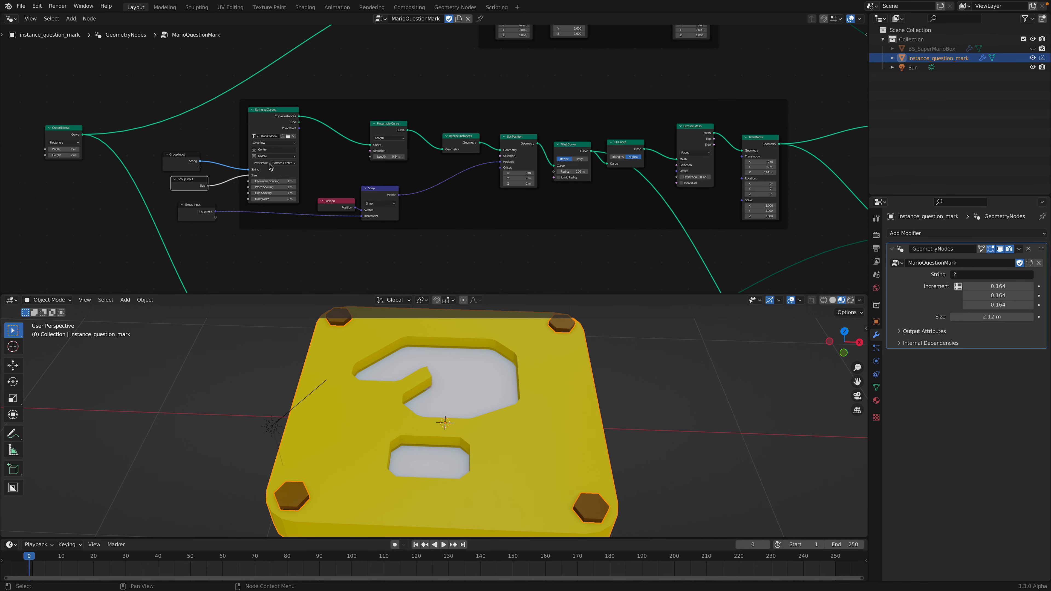
scroll(190, 159, up, 1)
click(168, 156)
drag(269, 111, 271, 112)
drag(361, 94, 377, 108)
drag(504, 99, 507, 100)
- Inspect the Quadrilateral node that supplies the panel's outline to the rest of the tree
scroll(488, 128, down, 4)
middle_drag(386, 235, 380, 138)
scroll(376, 136, up, 3)
middle_drag(354, 185, 338, 149)
click(181, 57)
middle_drag(180, 56, 292, 102)
scroll(273, 109, up, 3)
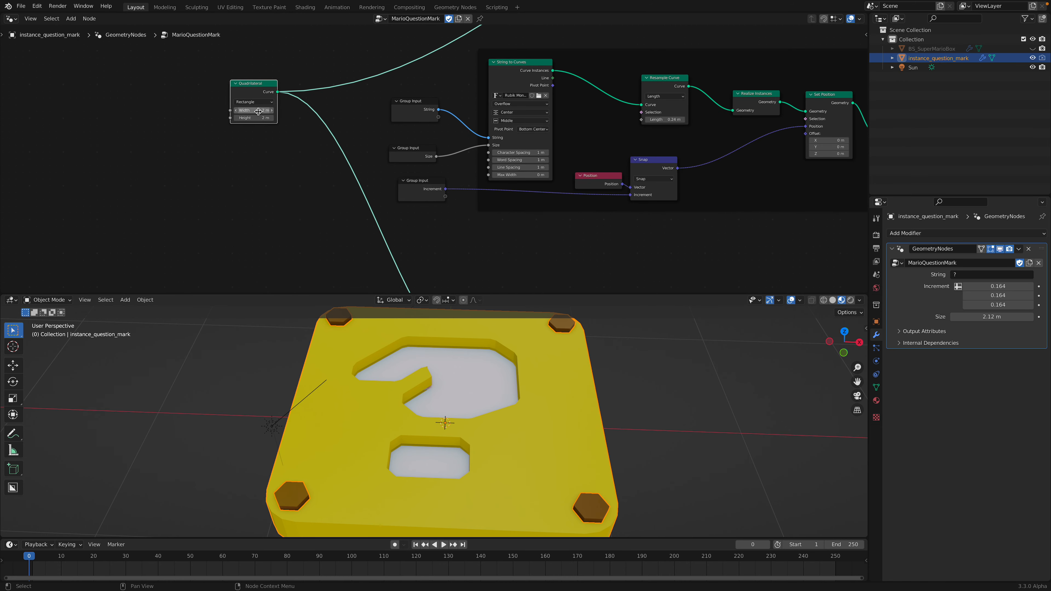
drag(250, 86, 239, 82)
middle_drag(259, 87, 275, 151)
scroll(275, 150, up, 3)
drag(254, 141, 247, 167)
- Try the Kite mode on the Quadrilateral node and switch it back to Rectangle
click(260, 163)
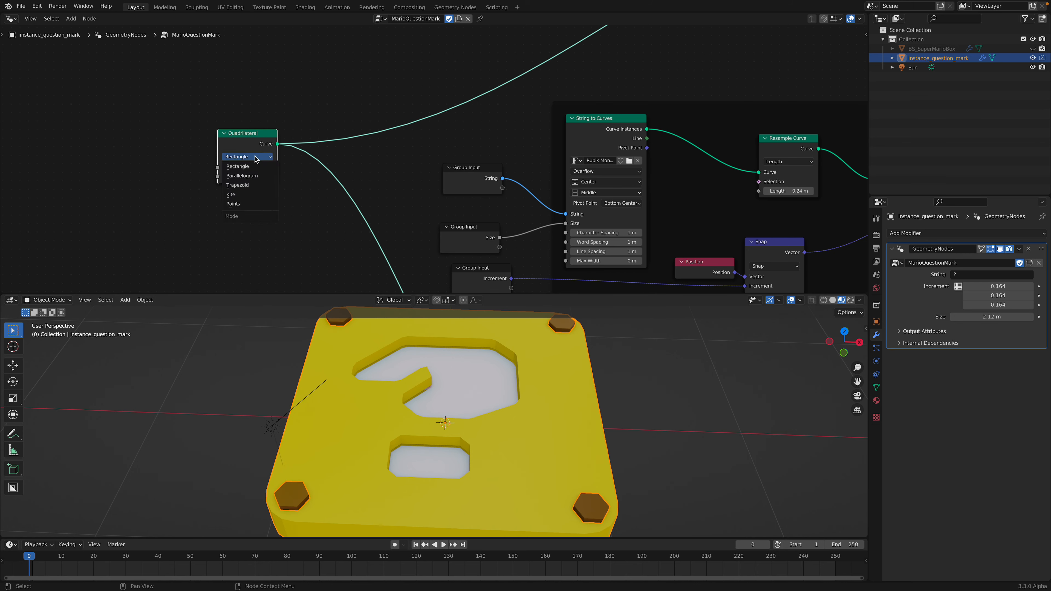
click(247, 192)
middle_drag(447, 397, 452, 428)
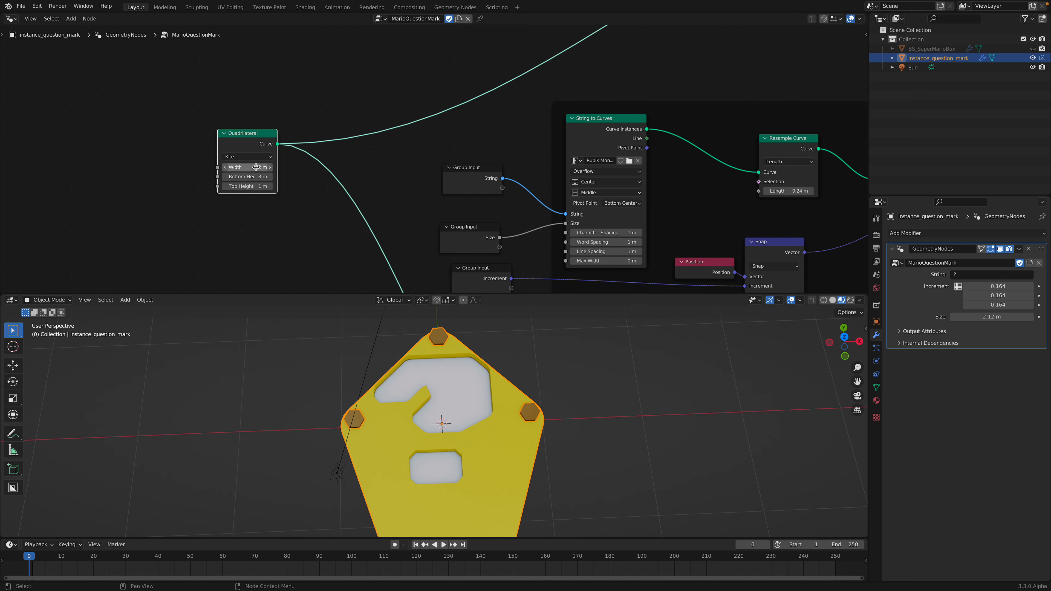
click(254, 159)
click(254, 158)
click(254, 194)
middle_drag(216, 112, 215, 87)
drag(250, 163, 267, 163)
click(254, 132)
click(251, 142)
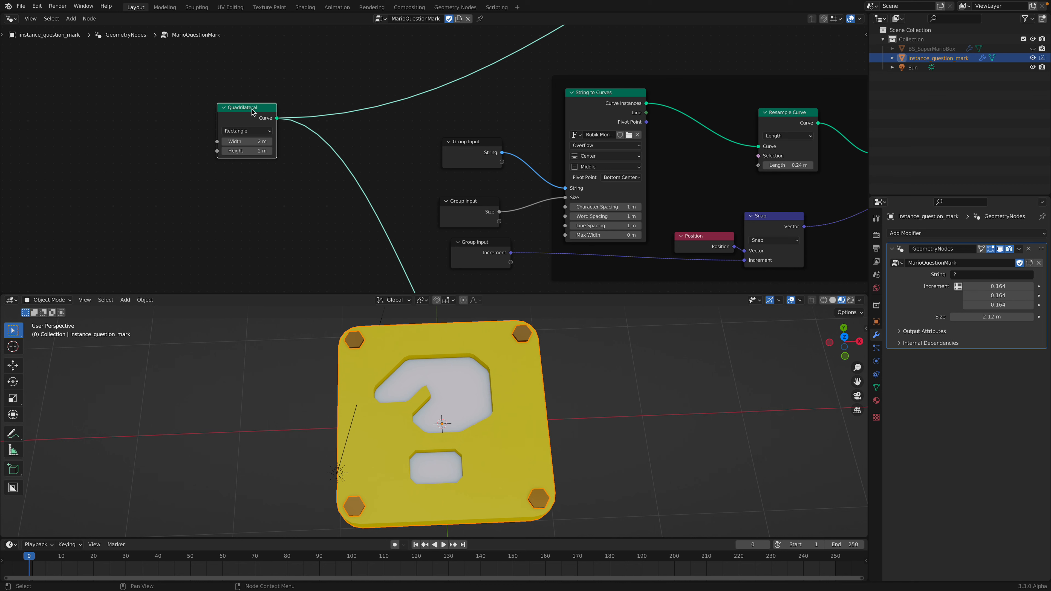
- Set the radius of the panel outline's Fillet Curve node in the lower frame to 0.1 m
drag(251, 110, 234, 120)
middle_drag(473, 263, 338, 73)
middle_drag(447, 219, 359, 142)
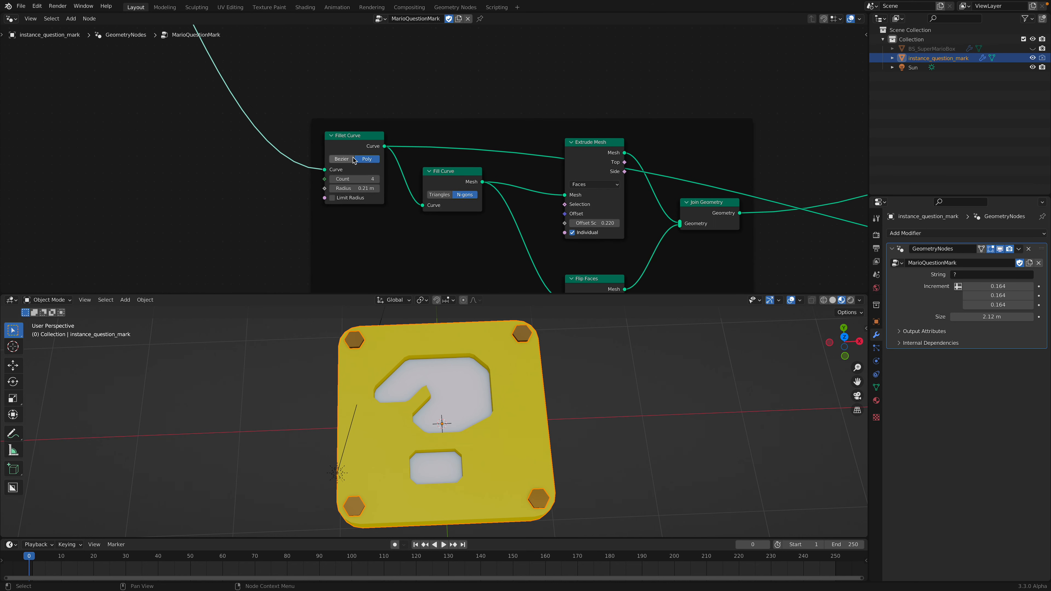
scroll(353, 159, up, 2)
shift+drag(351, 193, 314, 193)
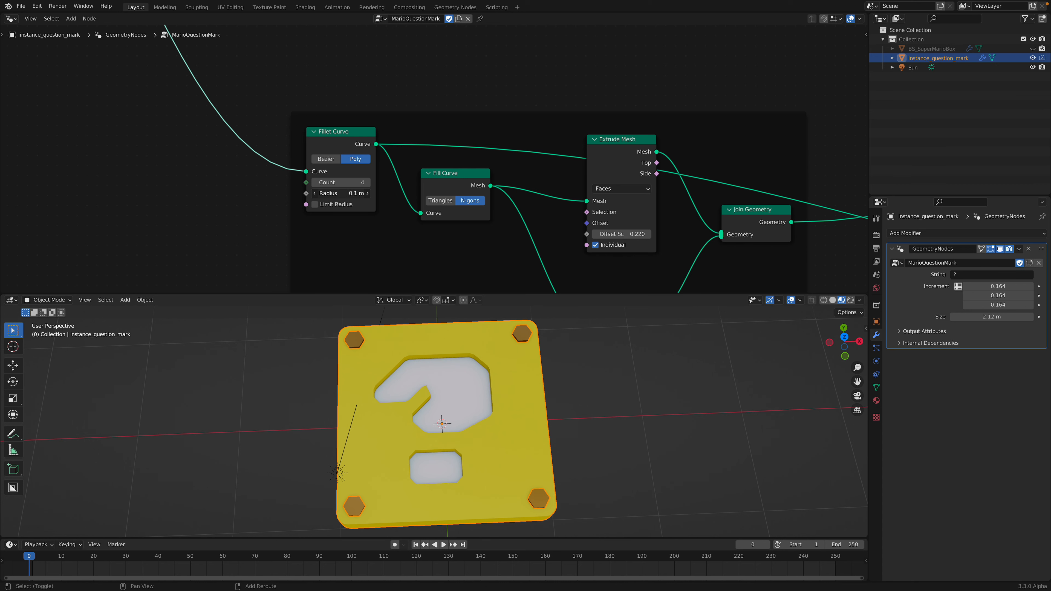
- Rearrange the Fill Curve, Extrude Mesh and Flip Faces nodes inside the panel's frame
middle_drag(390, 190, 335, 165)
drag(391, 152, 381, 149)
scroll(403, 176, down, 1)
middle_drag(446, 161, 370, 164)
drag(313, 164, 337, 167)
drag(461, 141, 442, 176)
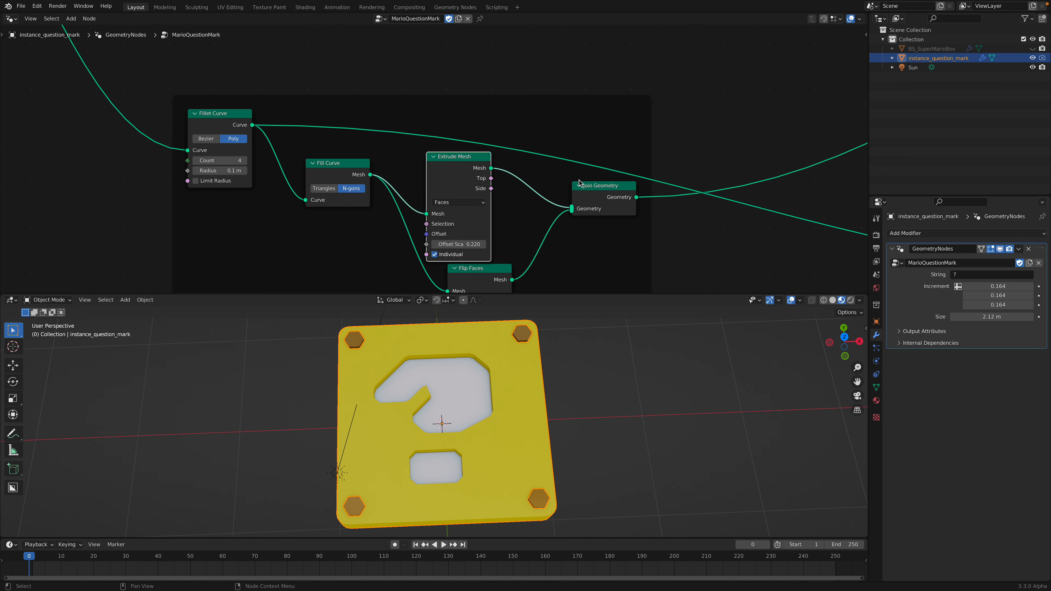
scroll(425, 212, down, 2)
drag(426, 213, 391, 228)
scroll(414, 178, up, 1)
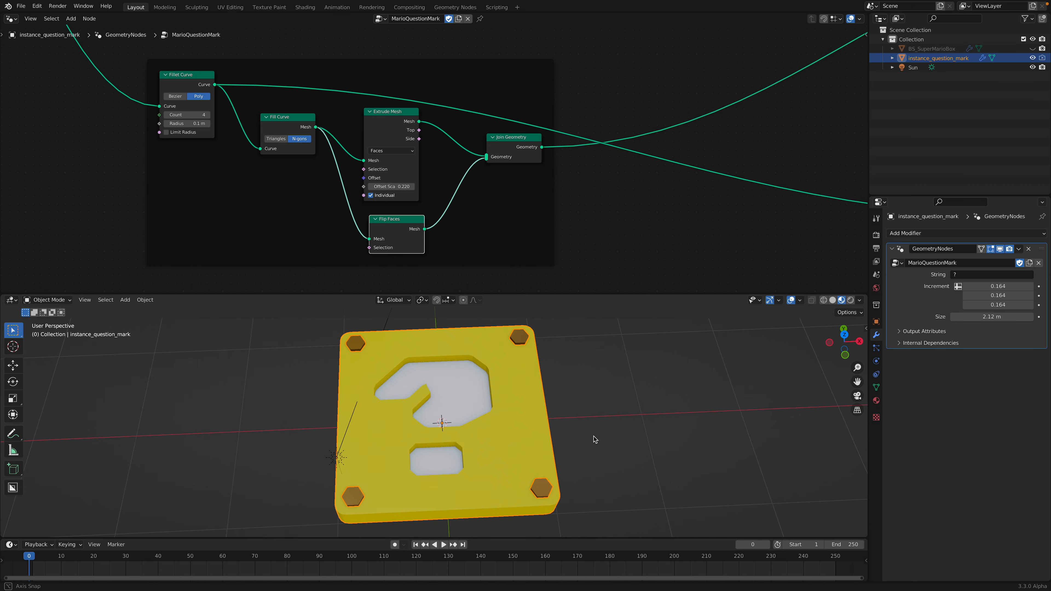
- Try a Bevel modifier on the question mark panel and remove it again
middle_drag(594, 436, 589, 413)
middle_drag(436, 165, 361, 196)
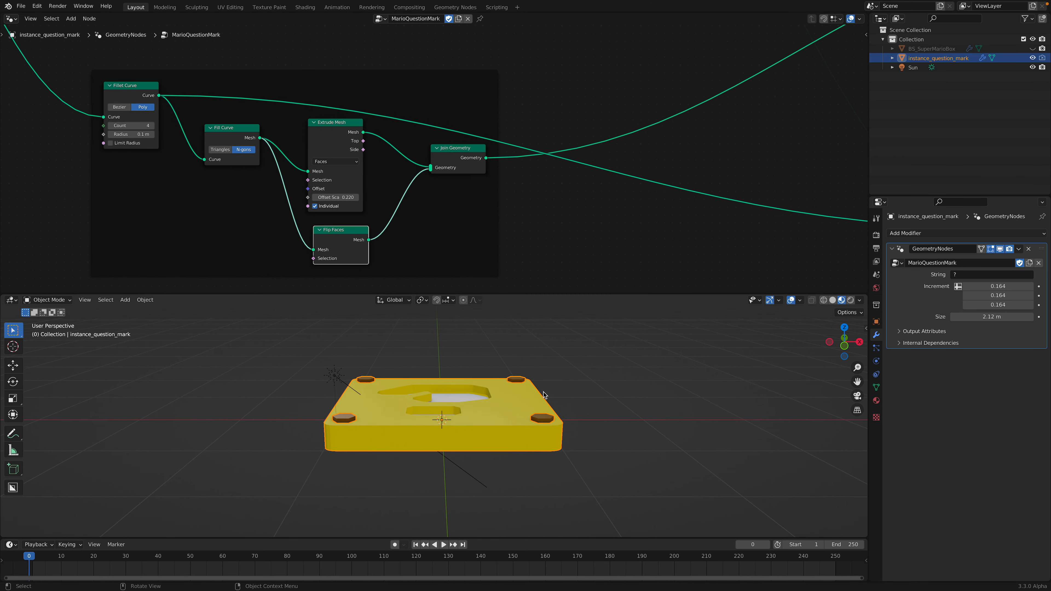
middle_drag(497, 389, 480, 391)
click(948, 235)
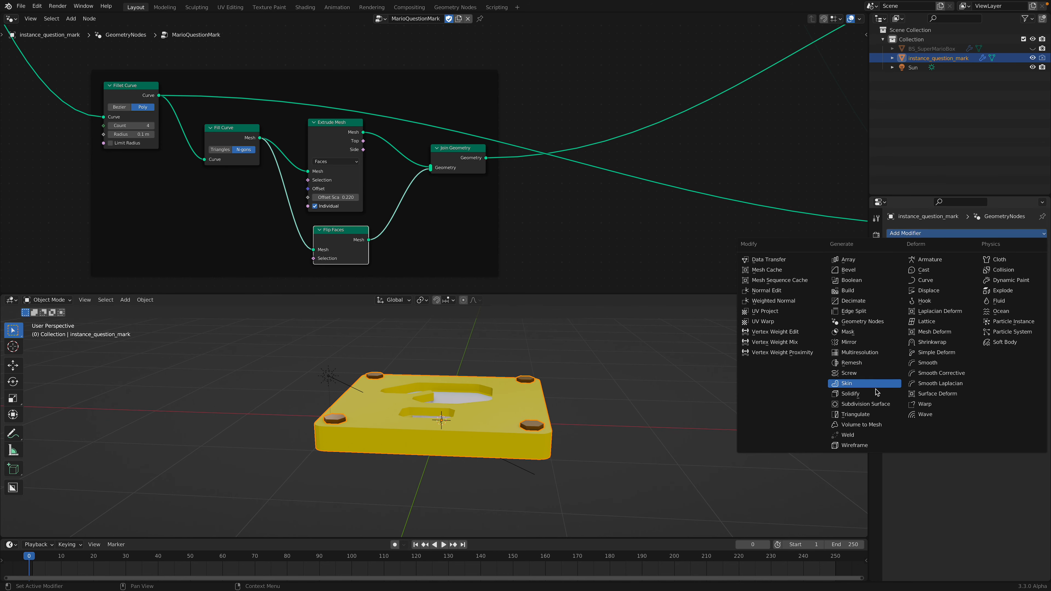
click(863, 270)
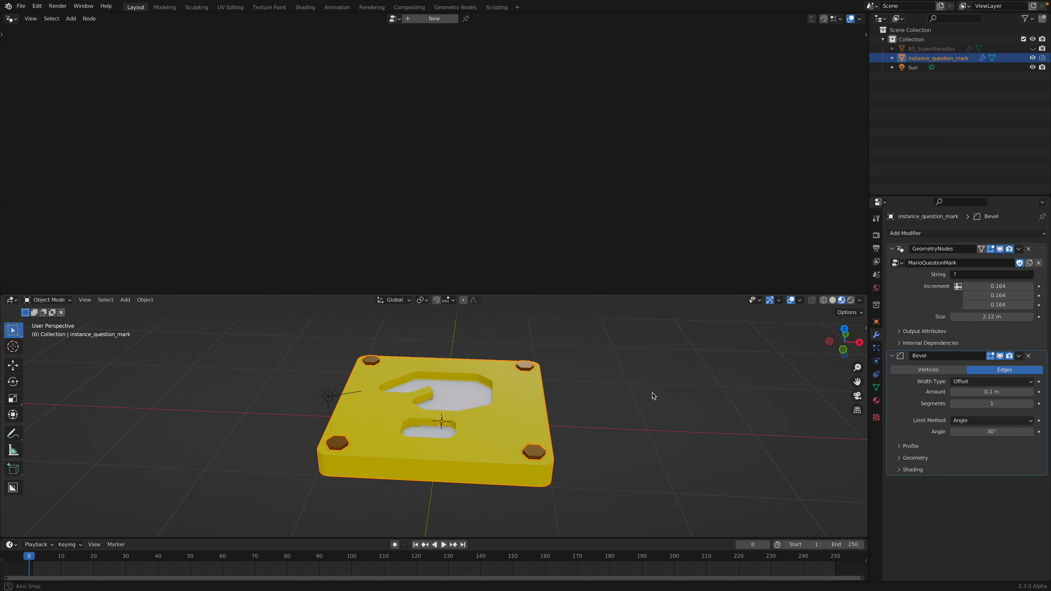
click(1030, 357)
middle_drag(669, 364, 673, 367)
- Test the Offset Scale of the panel's Extrude Mesh node and leave it at 0.220
mouse_move(631, 106)
middle_down()
mouse_move(512, 155)
mouse_move(631, 127)
middle_up()
drag(462, 173, 454, 181)
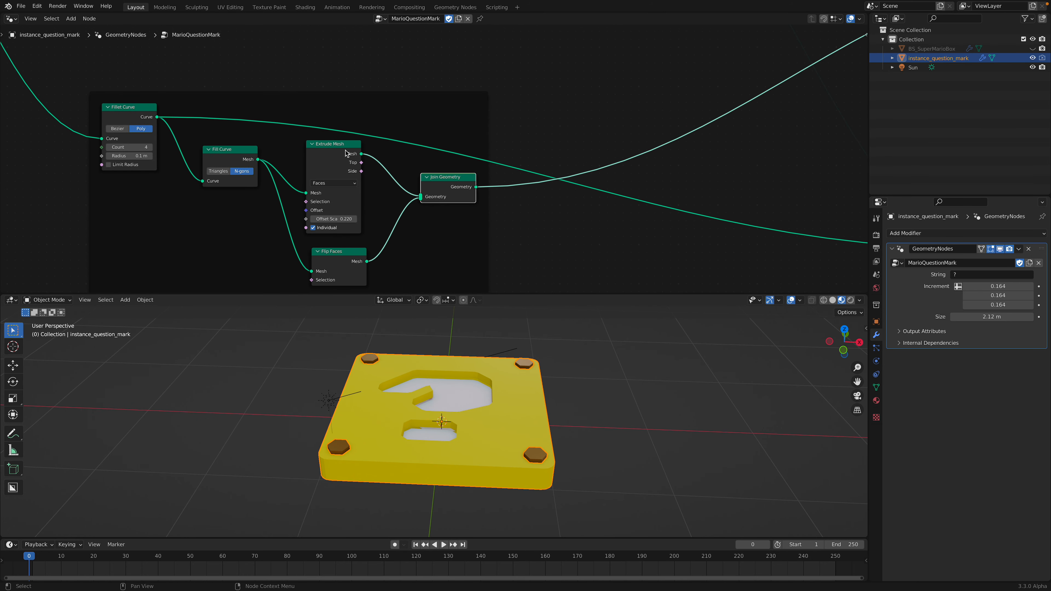
mouse_move(334, 219)
mouse_down()
mouse_move(357, 219)
mouse_move(338, 219)
mouse_up()
middle_drag(404, 315, 399, 330)
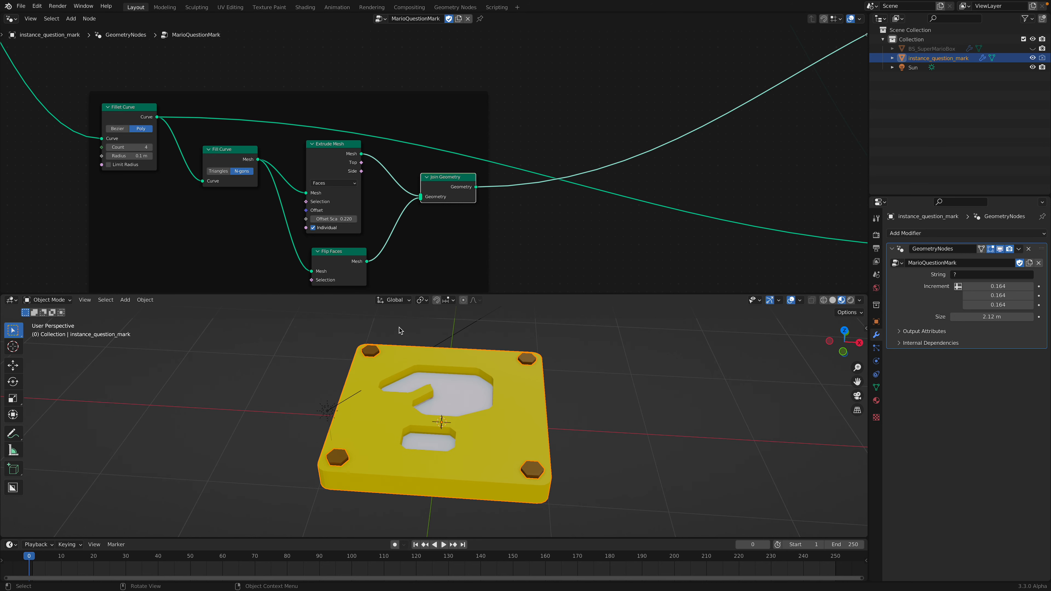
- Follow the panel geometry to the Mesh Boolean node and move it below the second Transform node
scroll(505, 106, down, 4)
middle_drag(527, 101, 511, 162)
middle_drag(685, 109, 507, 139)
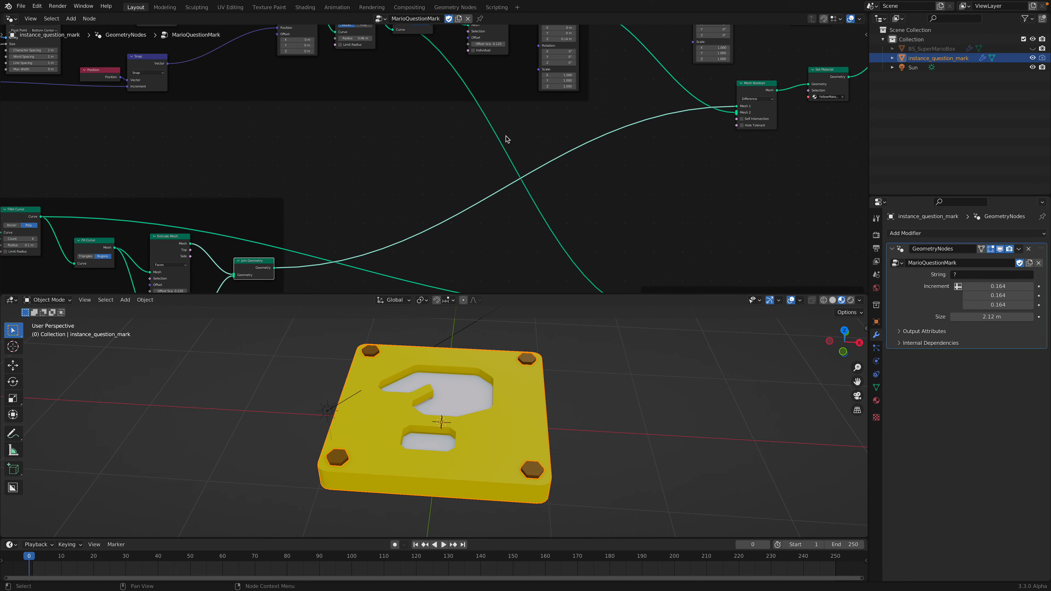
middle_drag(688, 174, 491, 228)
scroll(490, 228, up, 3)
middle_drag(576, 156, 548, 180)
drag(641, 155, 639, 161)
drag(543, 174, 541, 186)
middle_drag(516, 172, 632, 220)
scroll(619, 187, down, 2)
drag(629, 213, 593, 203)
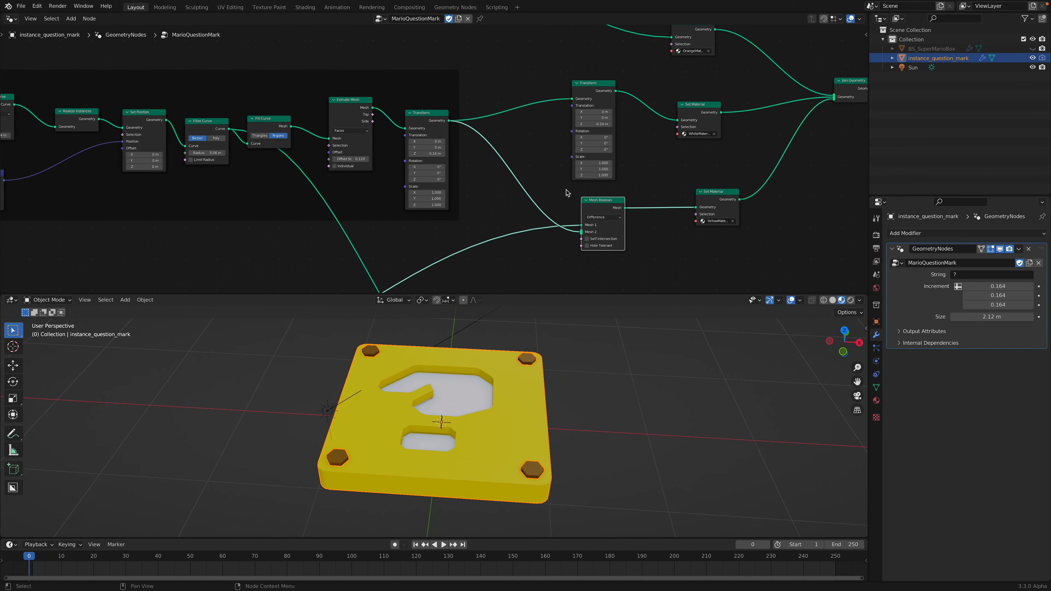
middle_drag(565, 189, 633, 213)
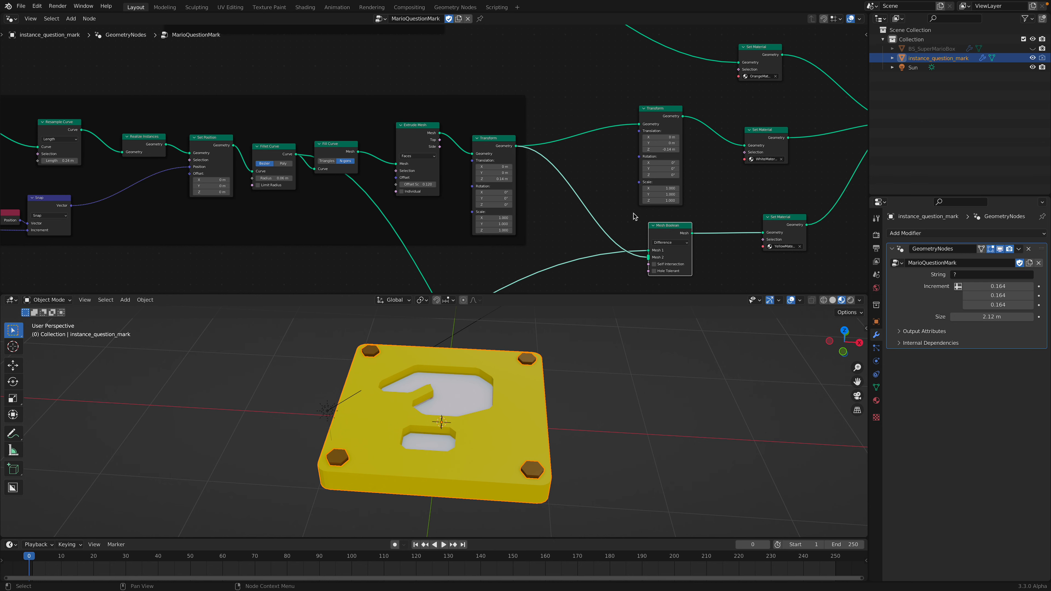
- Widen the String to Curves node to fit its full font name and inspect its pivot point options
middle_drag(434, 141, 716, 154)
middle_drag(349, 166, 439, 155)
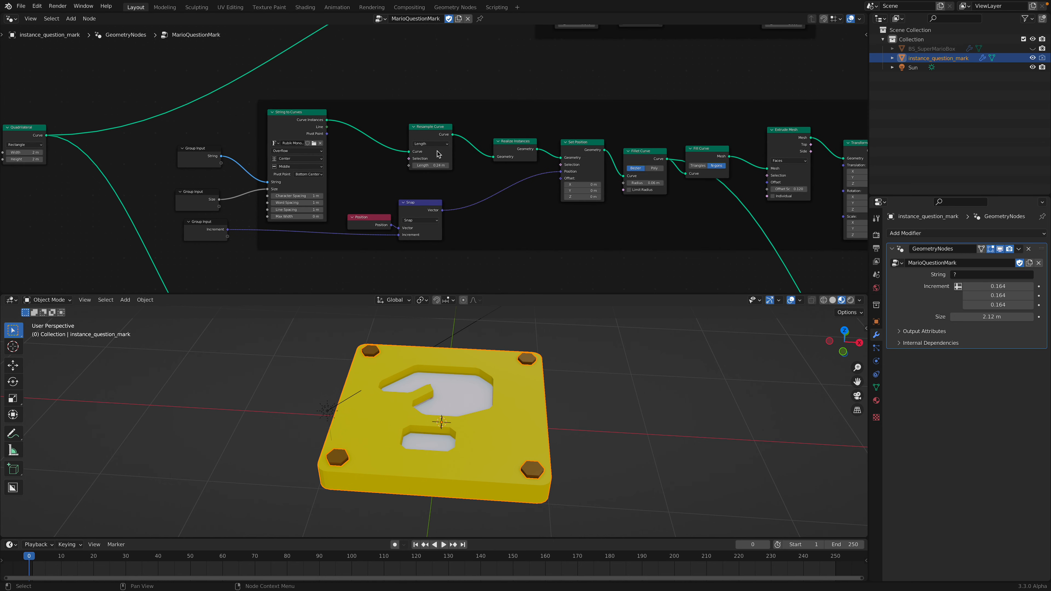
scroll(438, 155, up, 2)
drag(165, 146, 165, 125)
drag(256, 122, 257, 123)
scroll(179, 146, up, 4)
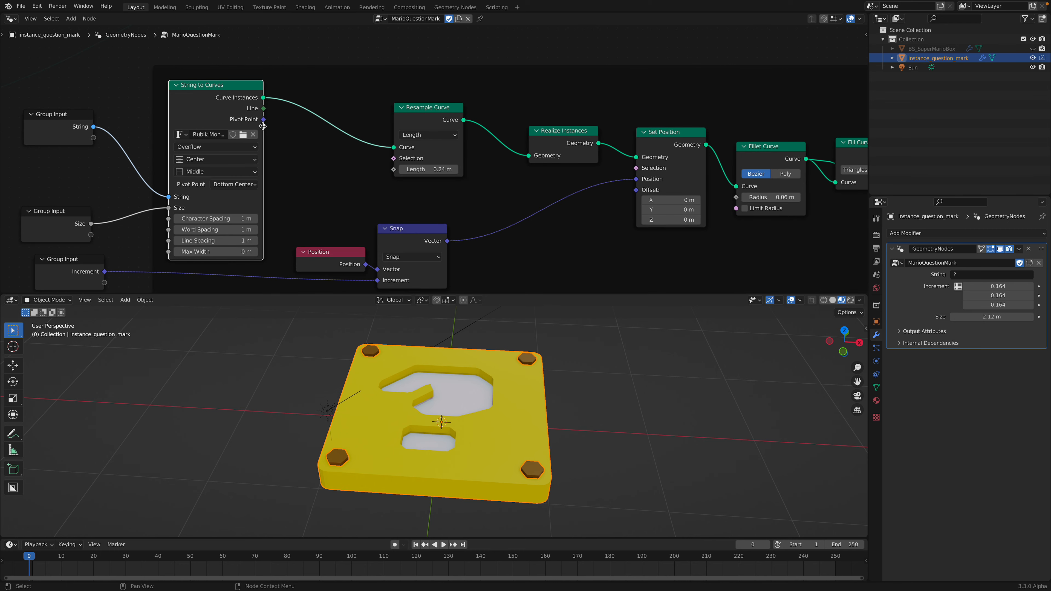
drag(262, 126, 299, 126)
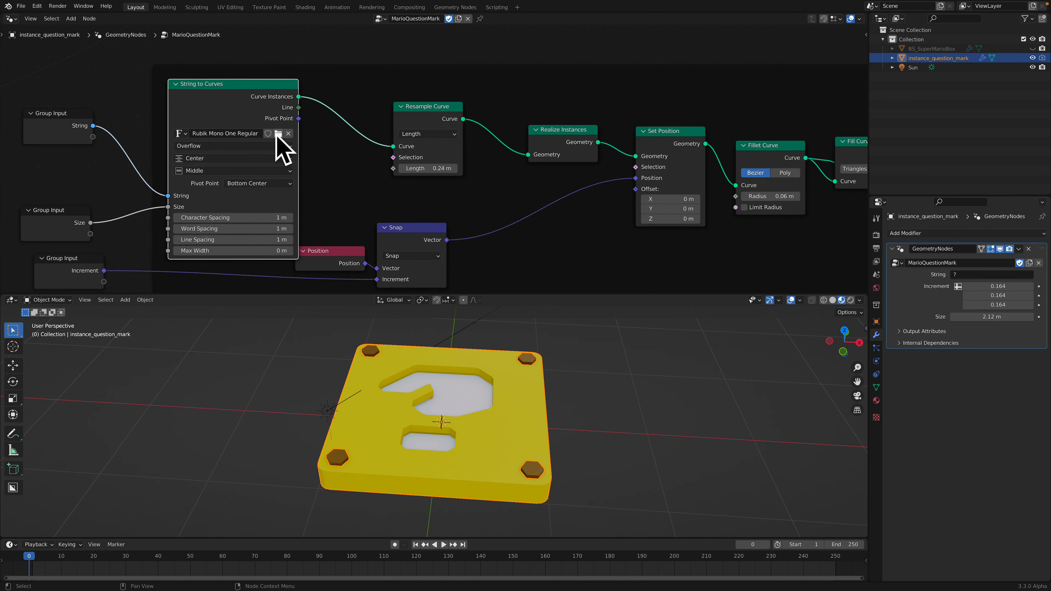
scroll(153, 183, down, 2)
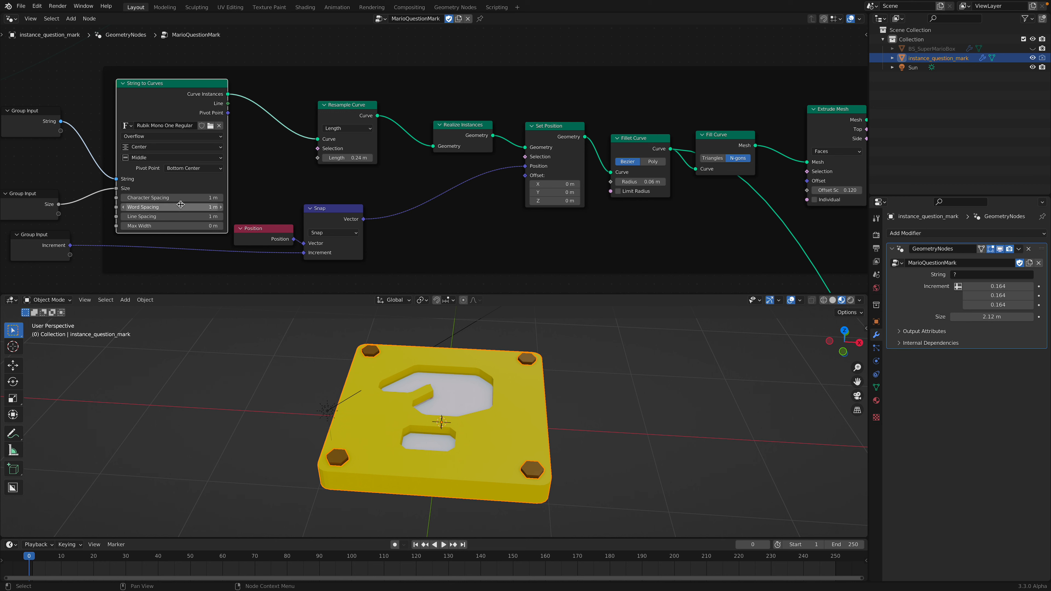
click(186, 168)
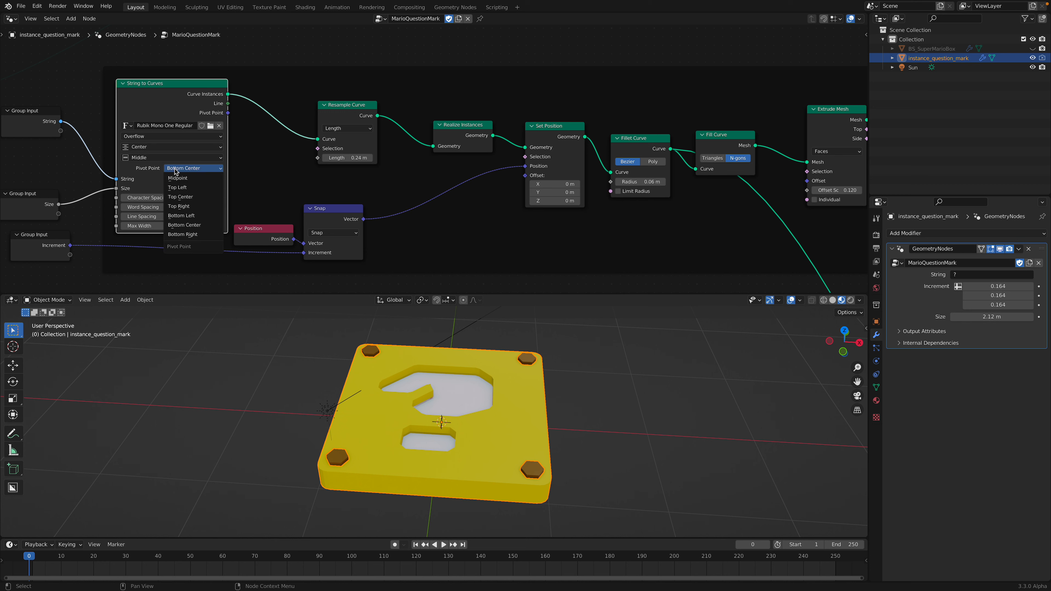
click(170, 147)
- Try a Length of 0.36 m on the Resample Curve node and undo the change
drag(345, 111, 330, 112)
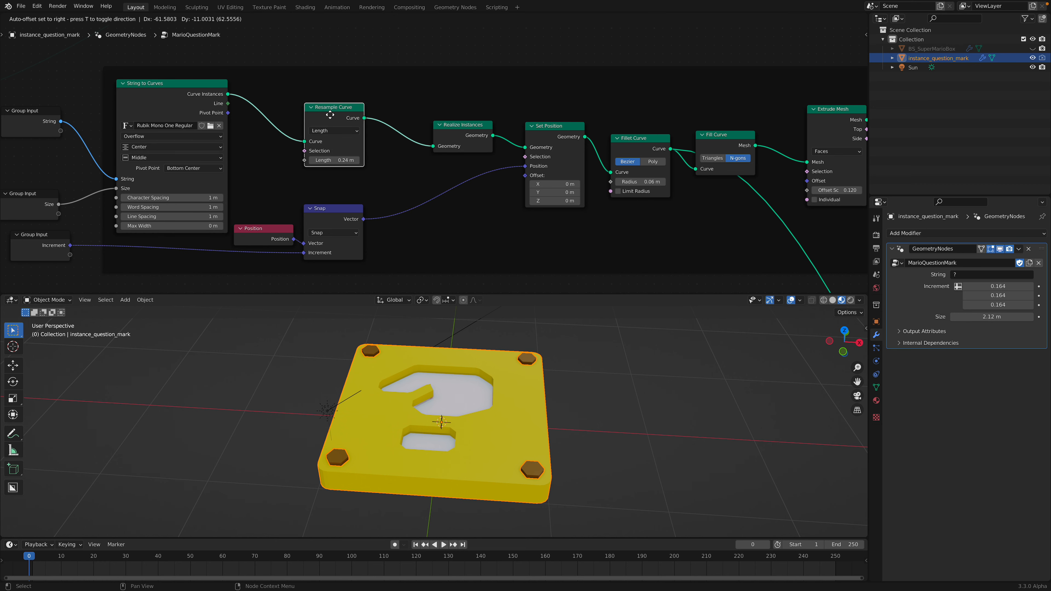
middle_drag(337, 147, 296, 162)
scroll(297, 161, up, 3)
drag(266, 129, 285, 123)
drag(267, 175, 277, 175)
middle_drag(476, 410, 479, 440)
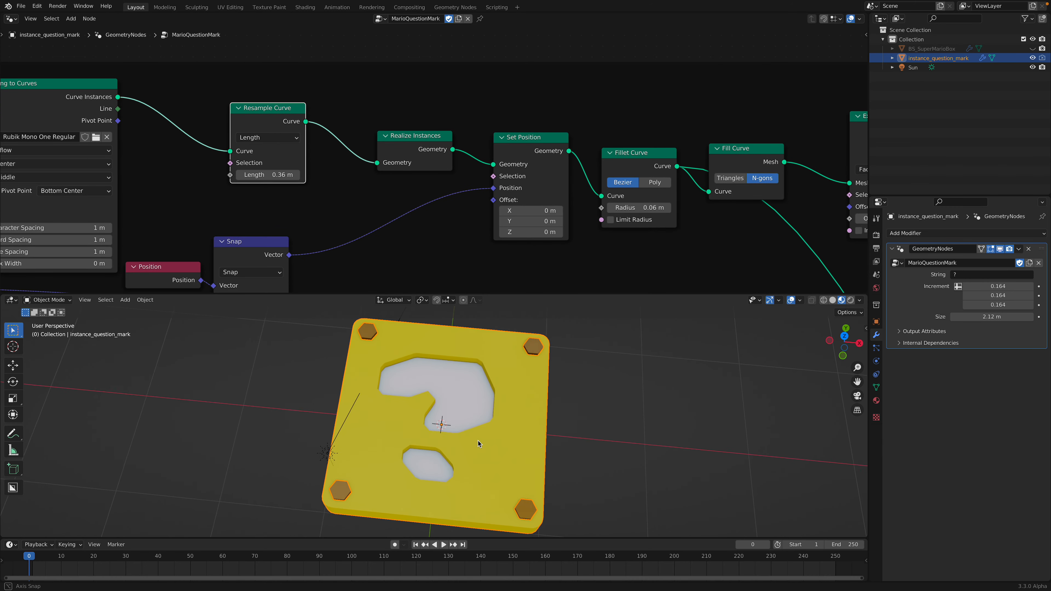
drag(269, 174, 265, 175)
key(ctrl+z)
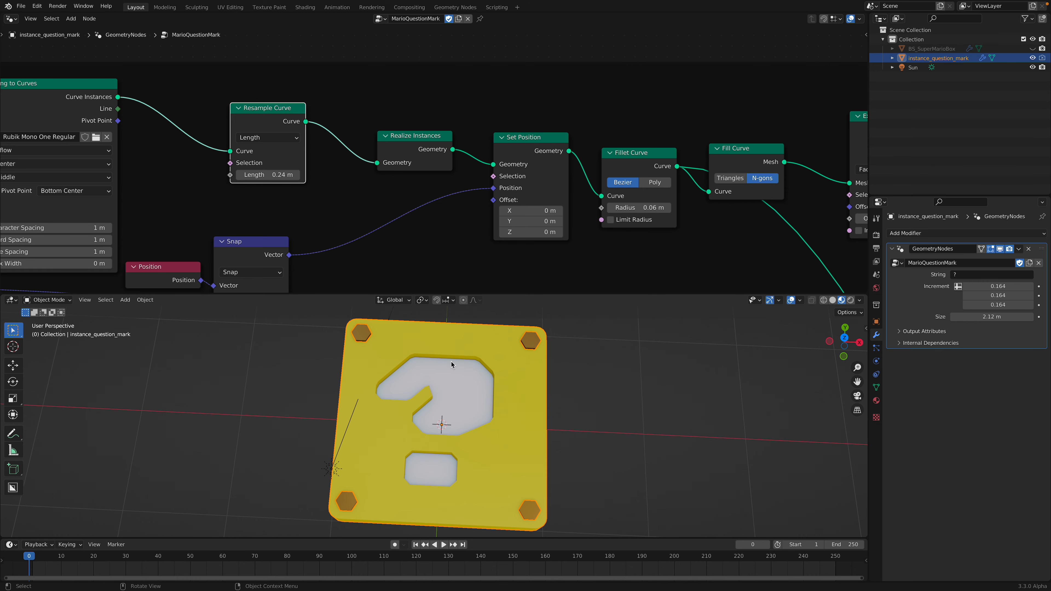
- Switch to the browser to view the Super Mario question mark reference images, and return to Blender
key(ctrl+Right)
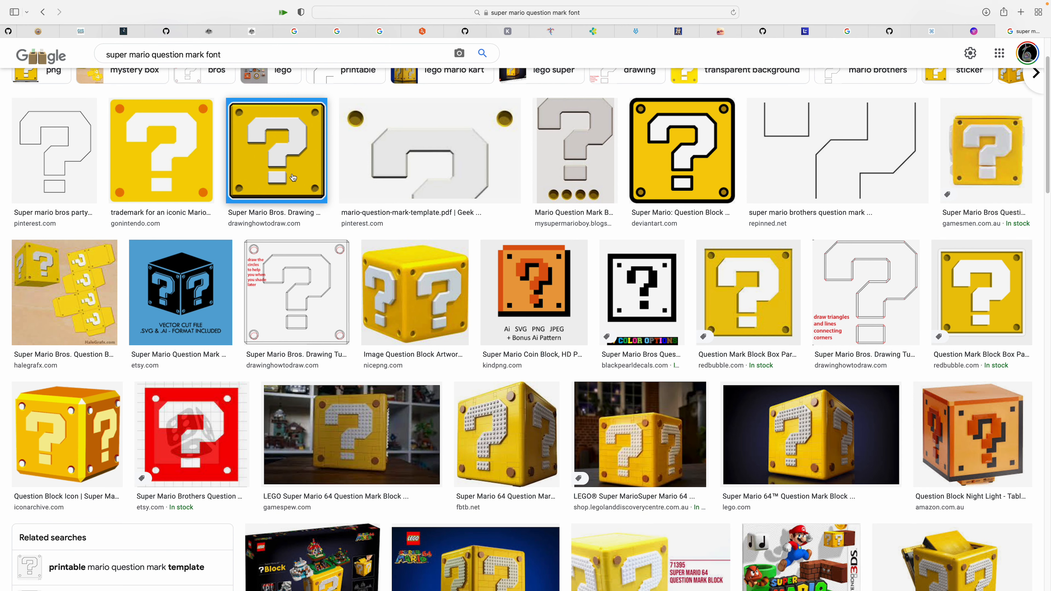
key(ctrl+Left)
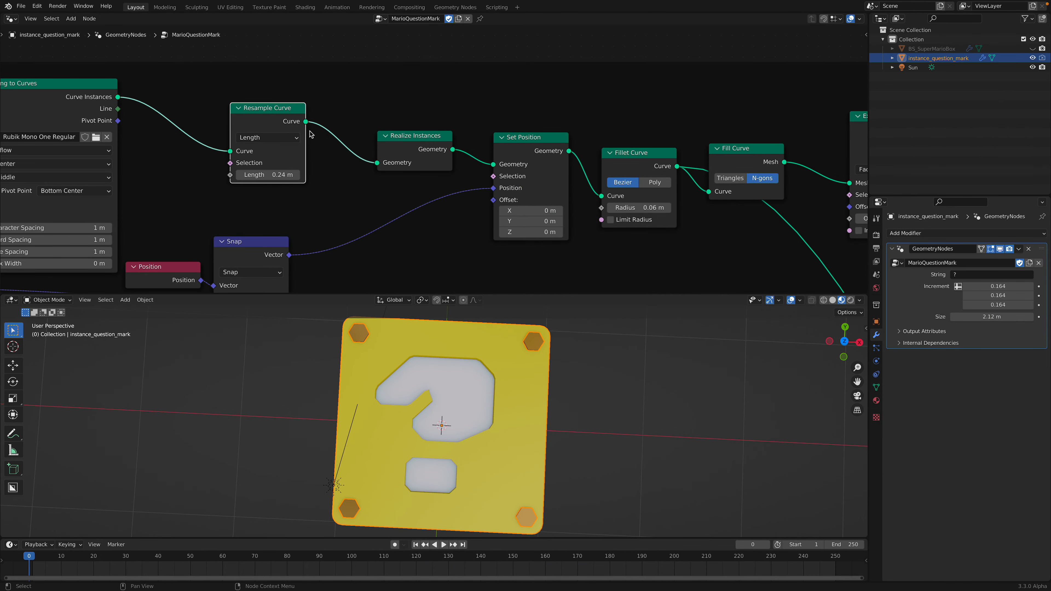
- Reposition the Realize Instances and Snap nodes so that Snap sits directly below Realize Instances
scroll(310, 134, down, 3)
middle_drag(190, 156, 298, 140)
drag(209, 97, 207, 94)
drag(369, 104, 356, 103)
middle_drag(506, 127, 436, 115)
drag(437, 116, 418, 99)
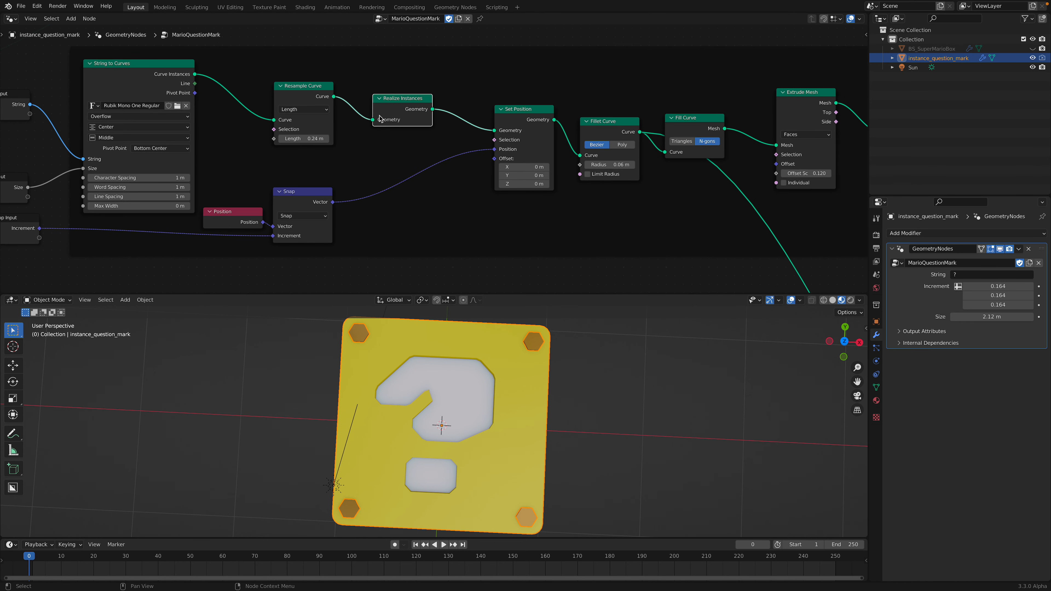
drag(329, 191, 401, 168)
drag(406, 110, 399, 109)
drag(386, 178, 407, 189)
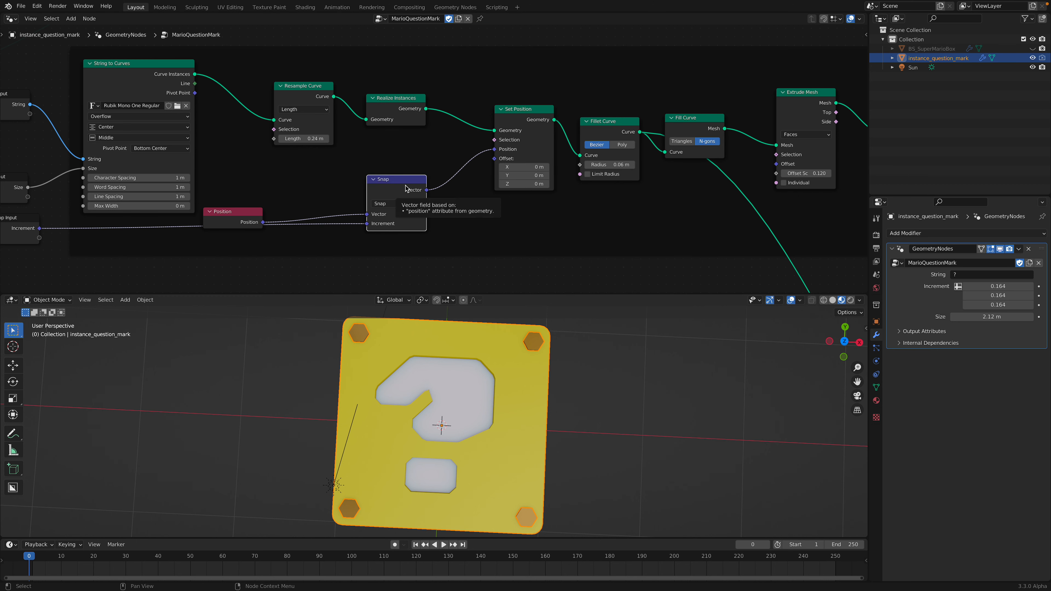
- Move the Position node closer to the Snap node, beneath the Resample Curve node
drag(515, 120, 502, 123)
middle_drag(502, 121, 504, 92)
drag(407, 154, 409, 151)
drag(250, 184, 274, 168)
middle_drag(273, 168, 301, 136)
drag(300, 135, 347, 122)
middle_drag(347, 133, 351, 144)
drag(338, 132, 341, 130)
- Try an Increment of 0.162 on the panel modifier, restore it to 0.164 and save the file
click(416, 137)
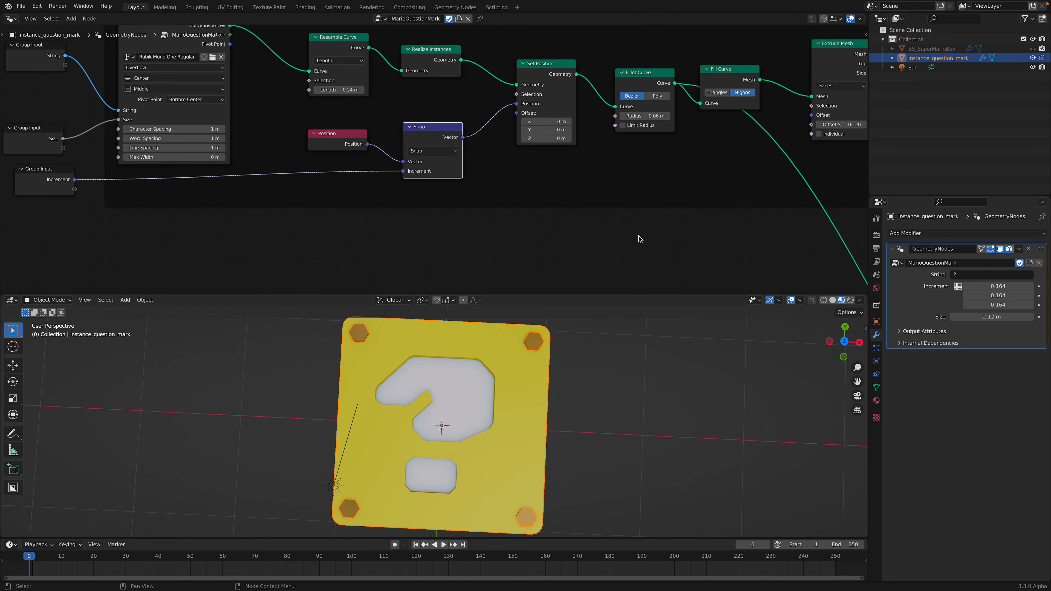
mouse_move(1000, 289)
mouse_down()
mouse_move(1016, 289)
mouse_move(1003, 288)
mouse_up()
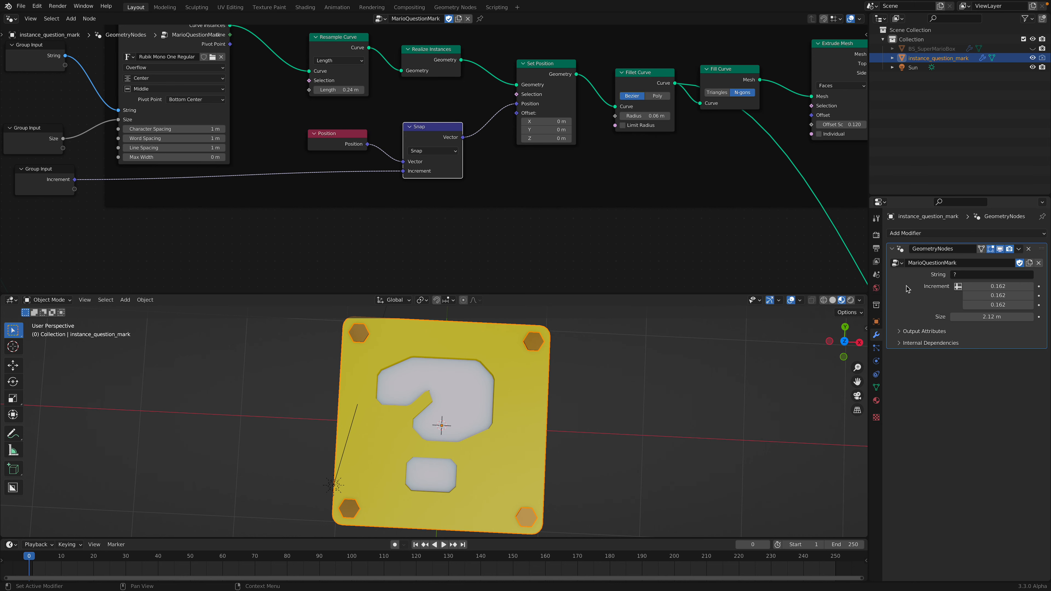
key(ctrl+s)
- Shift the Set Position and Fillet Curve nodes of the question mark chain closer to the preceding nodes
middle_drag(541, 174, 497, 168)
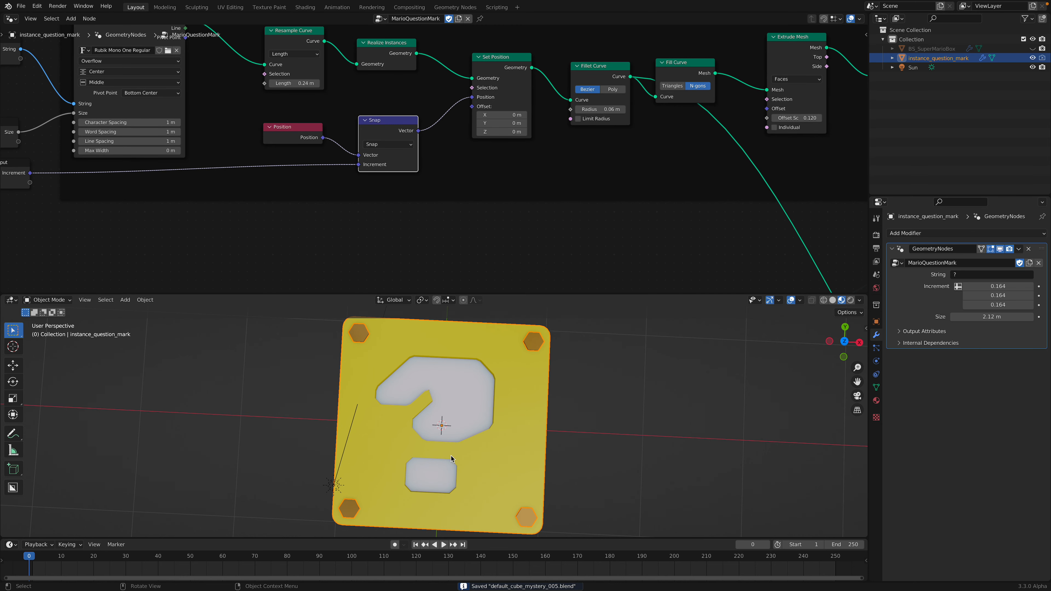
middle_drag(579, 97, 508, 127)
drag(443, 91, 433, 93)
drag(505, 100, 480, 89)
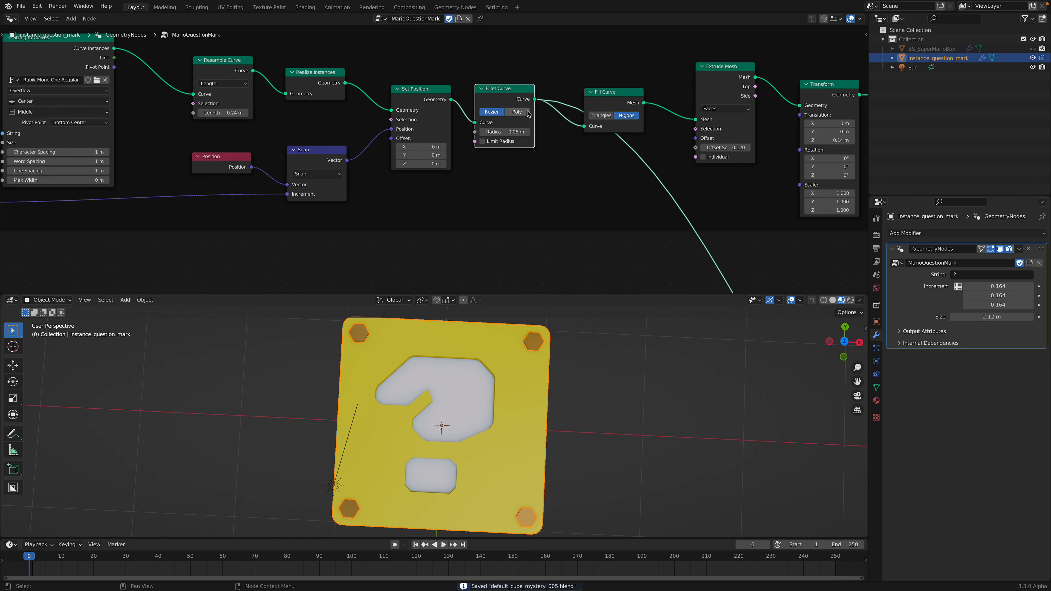
middle_drag(515, 132, 430, 136)
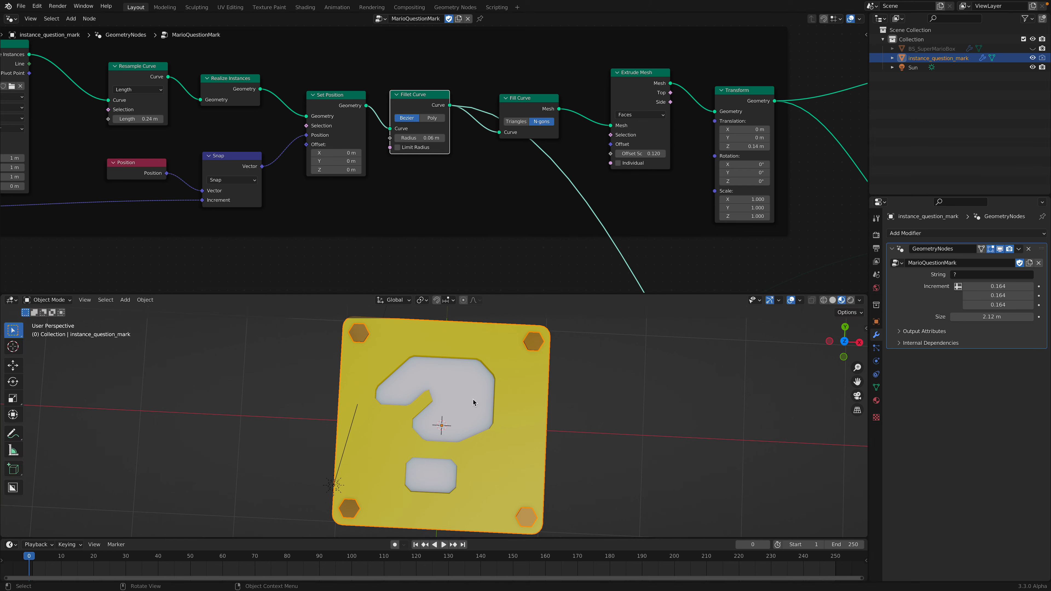
- Set the question mark Fillet Curve node's Radius to 0.04 m, save the file and switch the node to Poly mode
scroll(474, 403, up, 2)
mouse_move(420, 138)
mouse_down()
mouse_move(441, 138)
mouse_move(408, 138)
mouse_up()
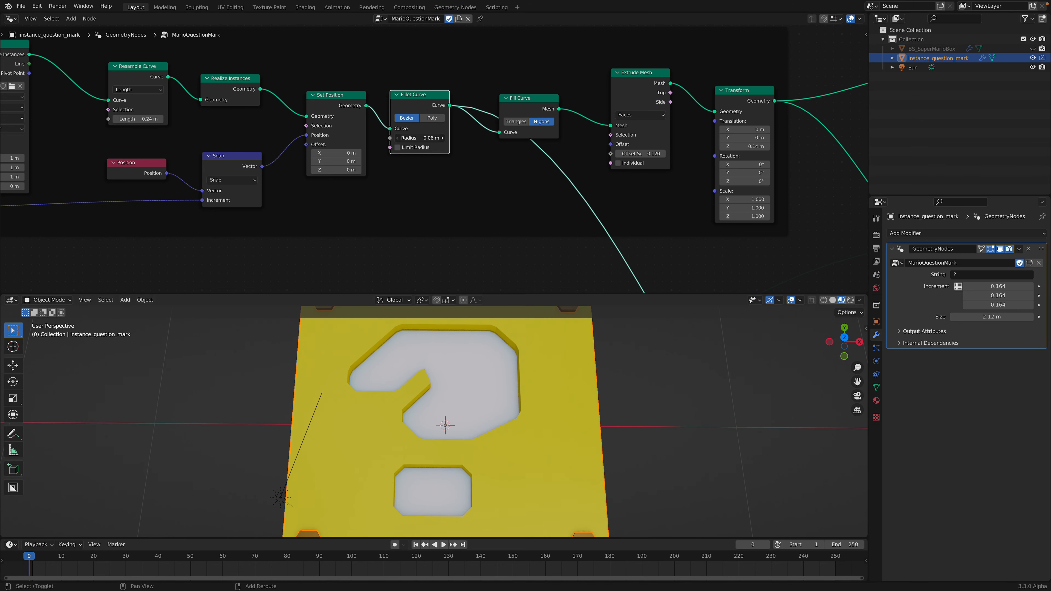
key(ctrl+s)
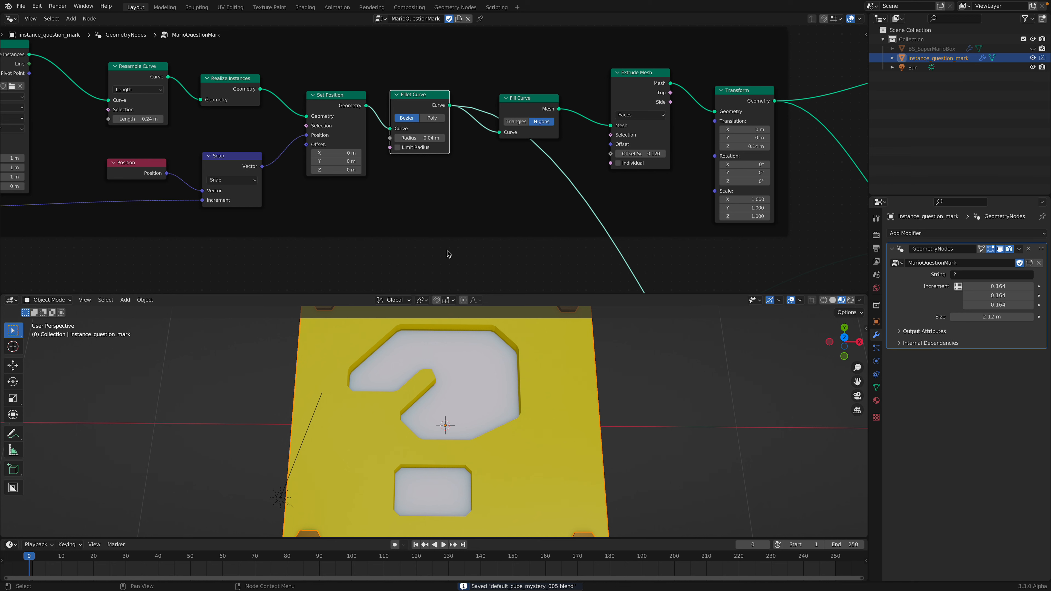
click(435, 118)
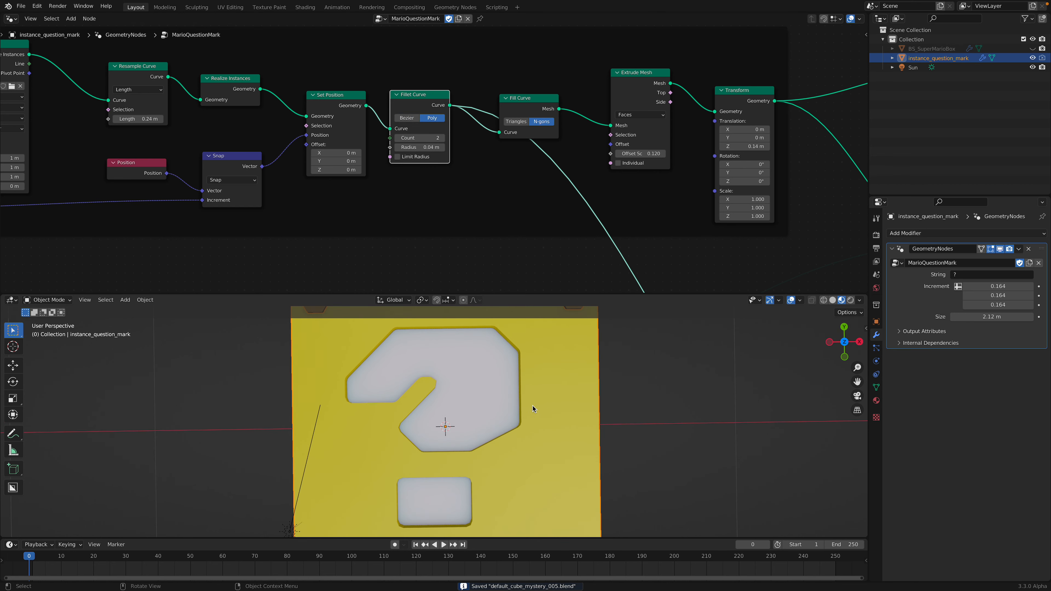
- Move the Fill Curve and Extrude Mesh nodes of the question mark chain closer to the Fillet Curve node
scroll(489, 188, down, 2)
drag(483, 108, 468, 86)
drag(568, 95, 556, 98)
scroll(569, 156, down, 1)
middle_drag(567, 158, 524, 158)
middle_drag(525, 422, 532, 323)
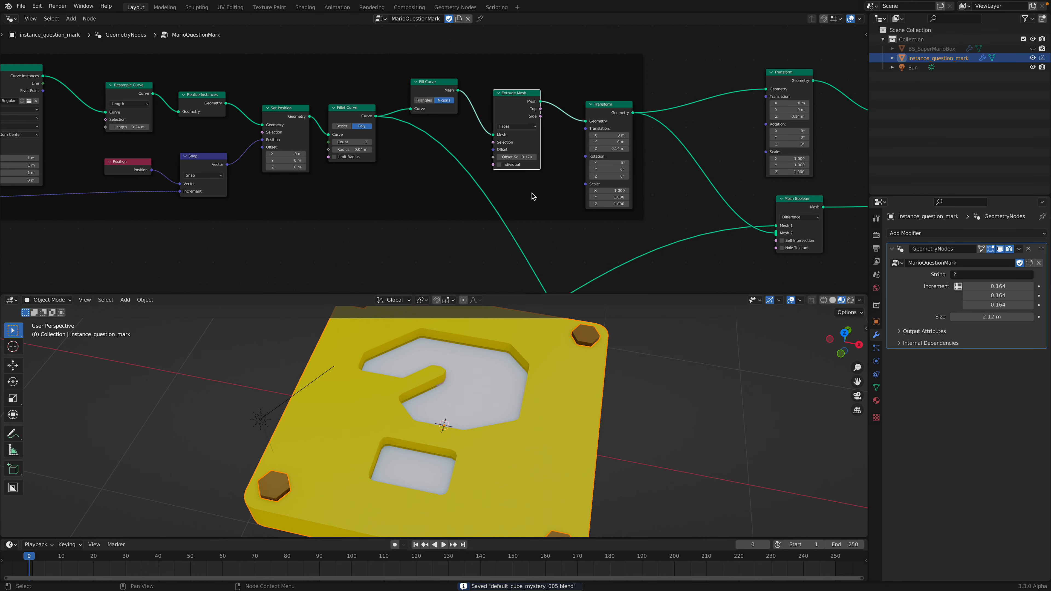
- Try a different Offset Scale on the question mark's Extrude Mesh node, undo it and save the file
mouse_move(519, 156)
mouse_down()
mouse_move(550, 156)
mouse_move(518, 156)
mouse_up()
key(ctrl+z)
key(ctrl+s)
- Set the Z translation to 0.16 m on the Transform after Extrude Mesh and -0.1 m on the white material branch's Transform, then save
middle_drag(609, 160, 567, 153)
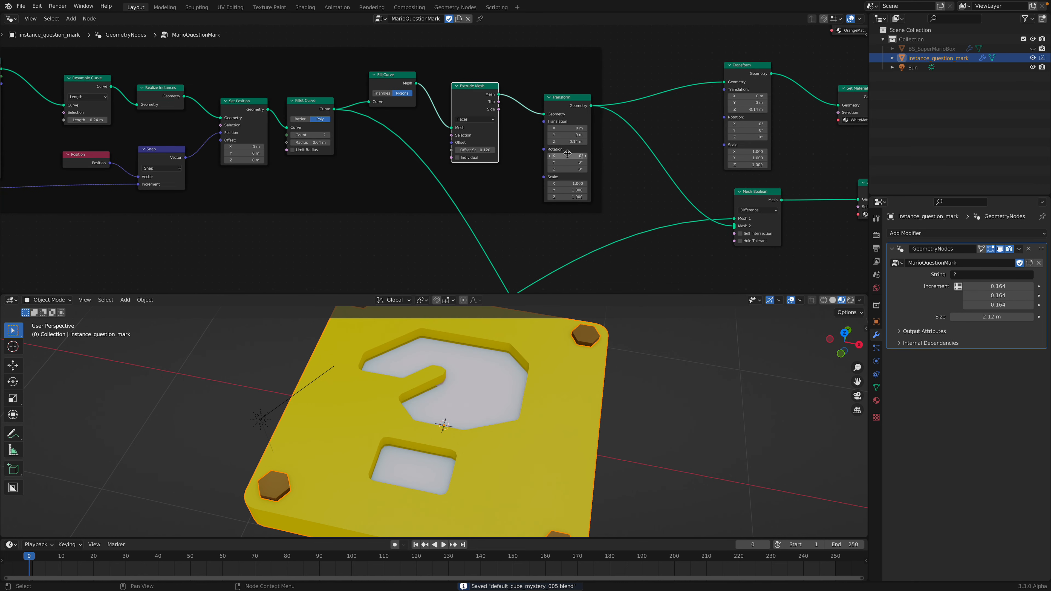
mouse_move(563, 142)
mouse_down()
mouse_move(551, 142)
mouse_move(579, 142)
mouse_up()
drag(746, 109, 769, 110)
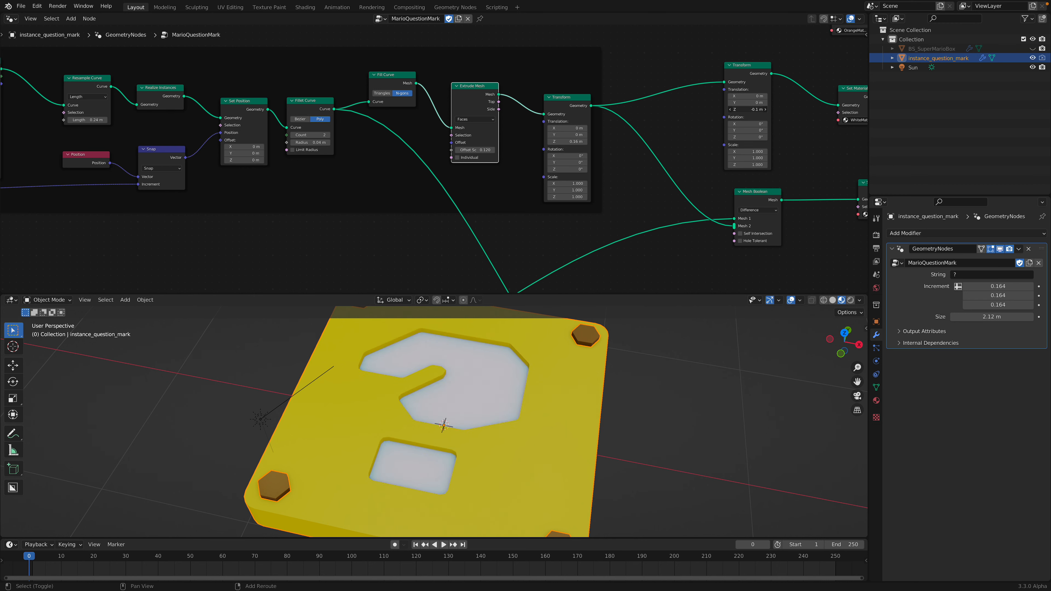
middle_drag(699, 343, 487, 414)
key(ctrl+s)
scroll(498, 366, down, 3)
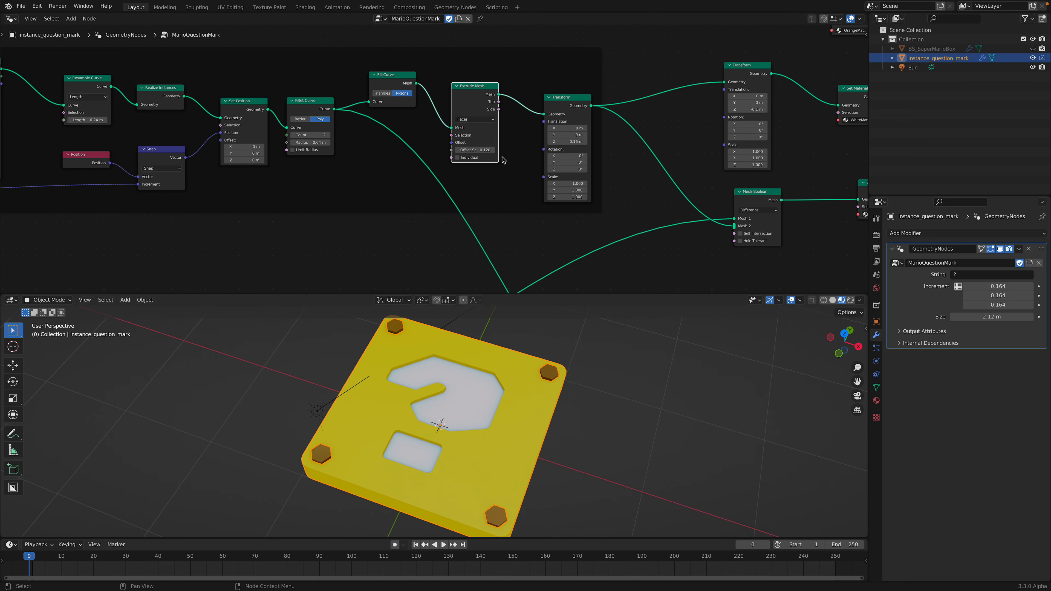
- Try S, 7 and 8 in turn as the modifier's String to change the character on the panel
scroll(493, 201, down, 2)
middle_drag(492, 199, 491, 209)
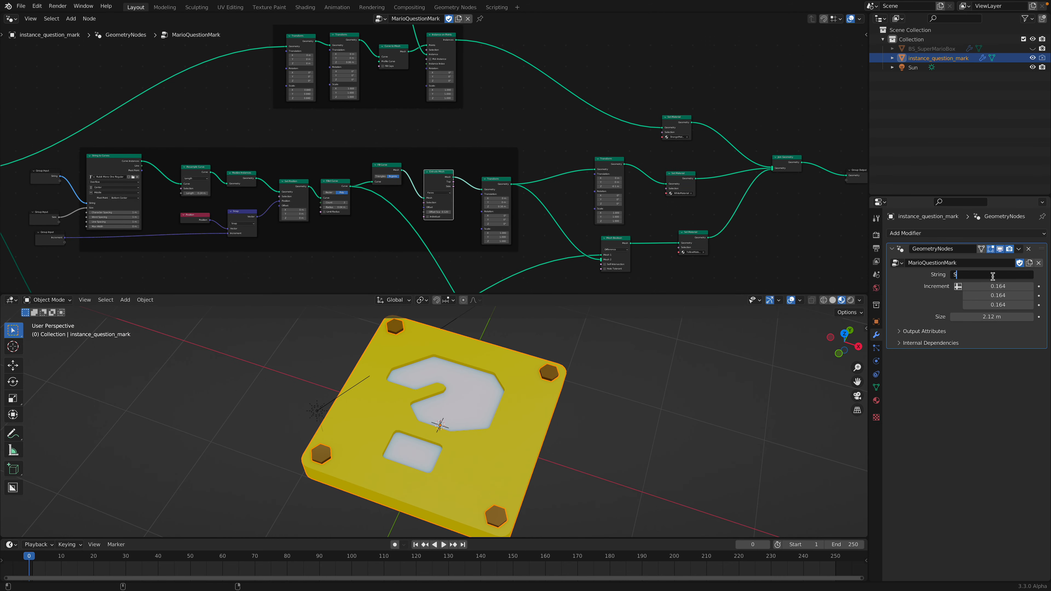
key(Return)
middle_drag(846, 314, 869, 349)
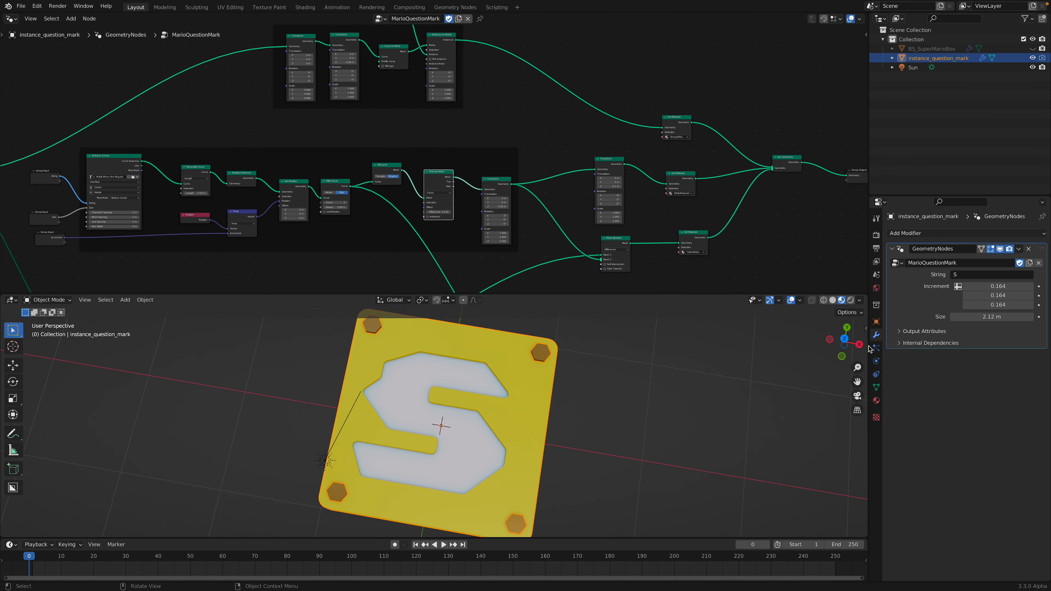
click(981, 275)
text(7)
key(Return)
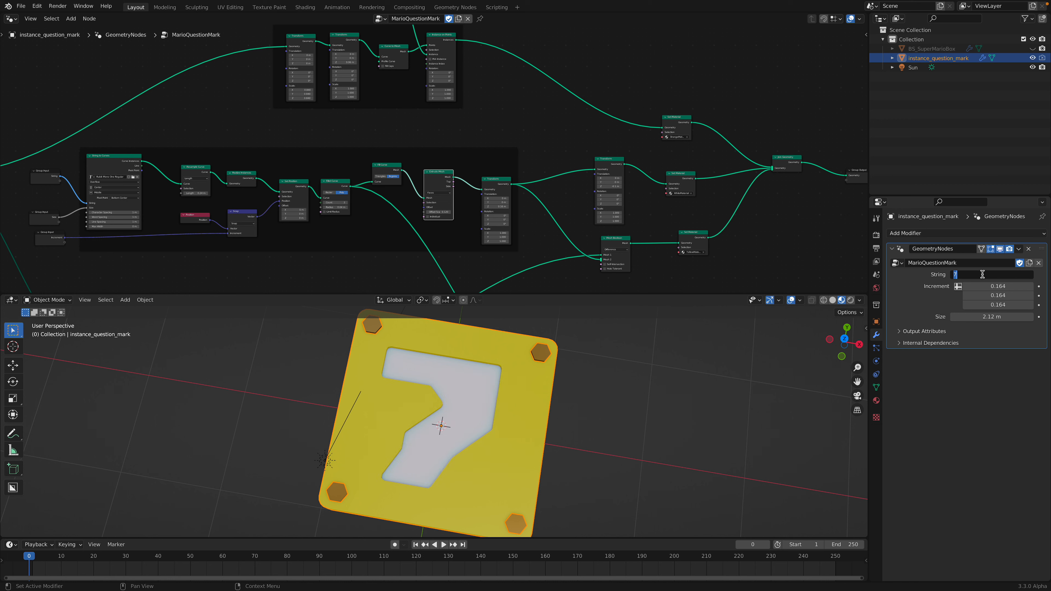
text(8)
key(Return)
middle_drag(660, 442, 686, 416)
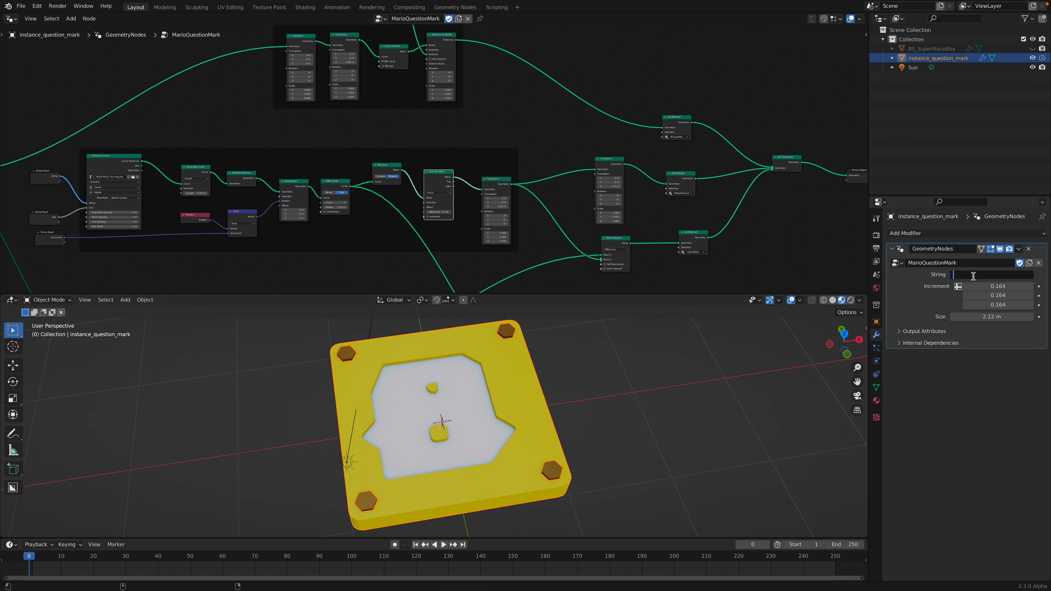
- Restore the modifier's String to "?" and save the file
text(?)
key(Return)
middle_drag(580, 435, 442, 377)
key(ctrl+s)
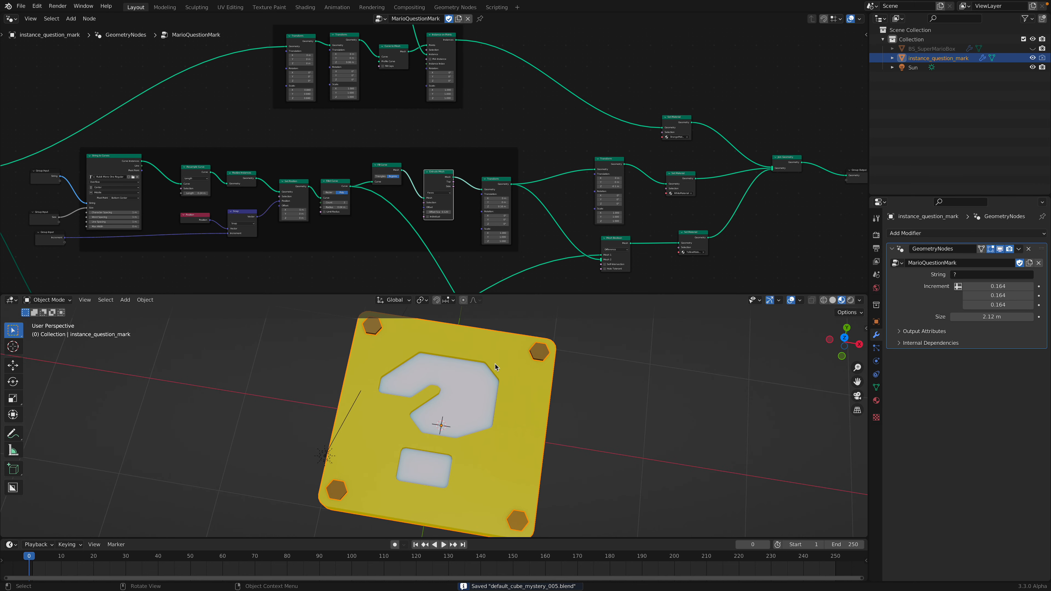
- Try a different Radius on the Curve Circle node in the BOLT frame and undo it
scroll(453, 148, up, 2)
middle_drag(469, 112, 467, 242)
middle_drag(378, 134, 404, 103)
scroll(404, 103, up, 3)
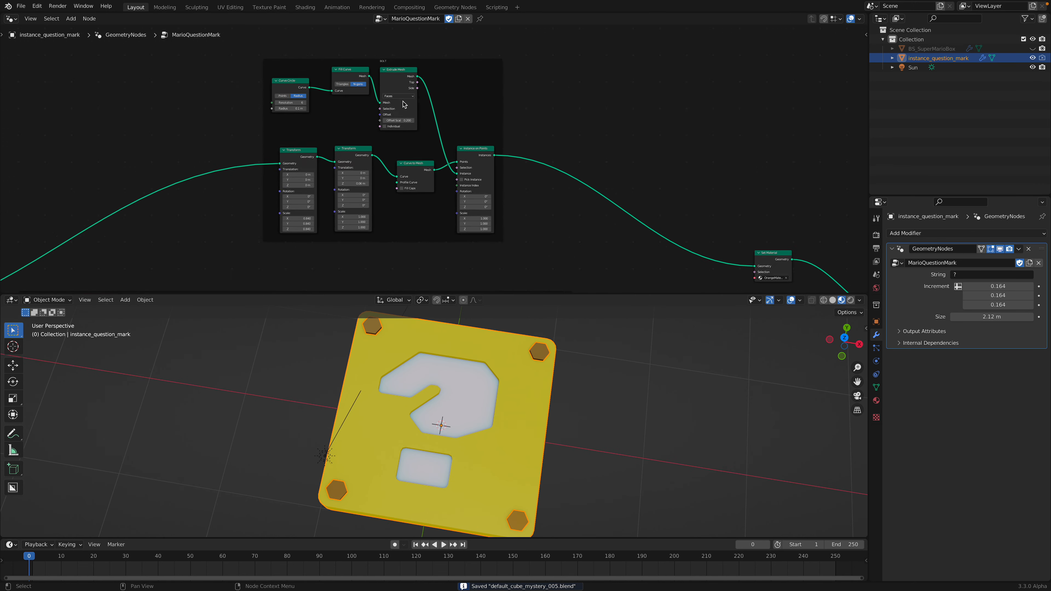
scroll(290, 89, up, 1)
click(264, 78)
scroll(262, 81, up, 2)
middle_drag(263, 90, 297, 116)
mouse_move(293, 127)
shift+mouse_down()
mouse_move(331, 126)
mouse_move(282, 130)
shift+mouse_up()
key(ctrl+z)
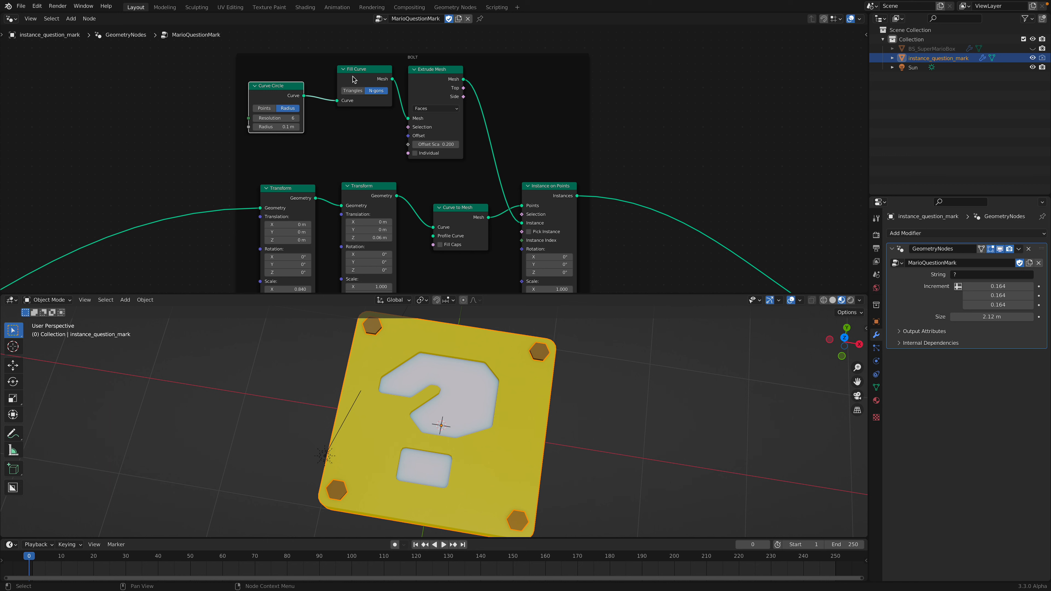
- Tidy the BOLT frame by repositioning the Fill Curve, Extrude Mesh, Instance on Points and Curve to Mesh nodes
drag(353, 80, 345, 93)
drag(416, 74, 446, 83)
click(448, 81)
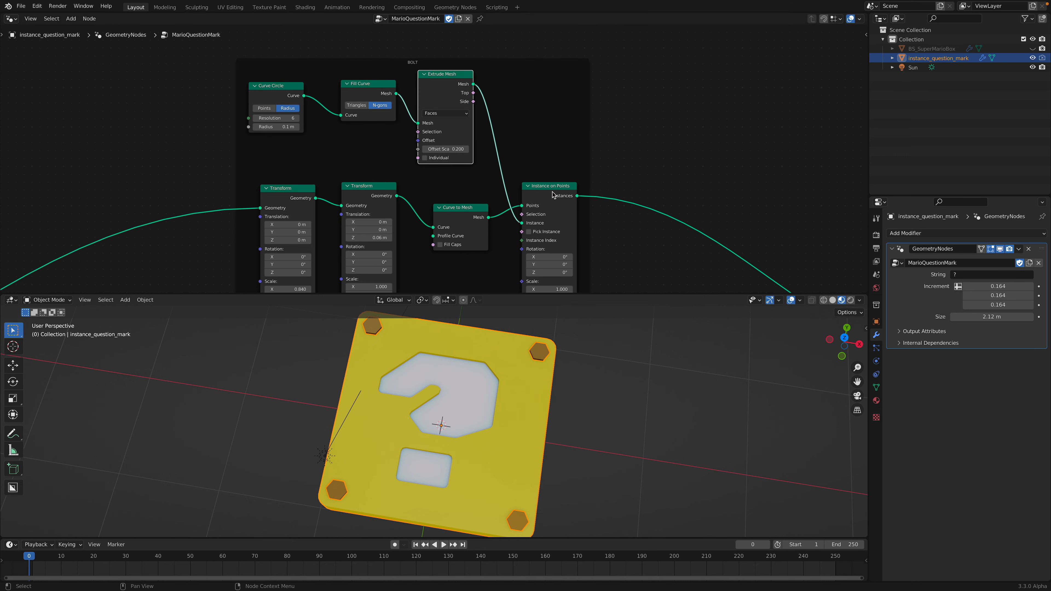
drag(557, 193, 546, 177)
middle_drag(461, 204, 465, 170)
drag(466, 173, 456, 167)
middle_drag(306, 203, 350, 162)
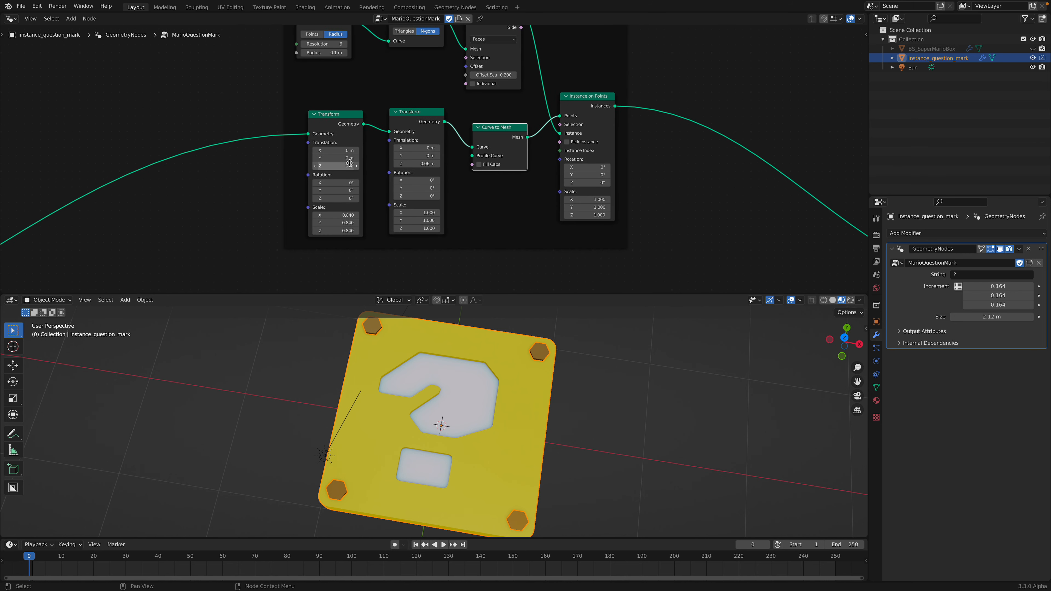
- Set the BOLT frame's first Transform to a Scale of 0.820 on all axes and its second Transform's Z translation to 0.08 m
mouse_move(338, 215)
mouse_down()
mouse_move(344, 231)
mouse_move(332, 231)
mouse_move(353, 231)
mouse_move(313, 231)
mouse_move(339, 231)
mouse_up()
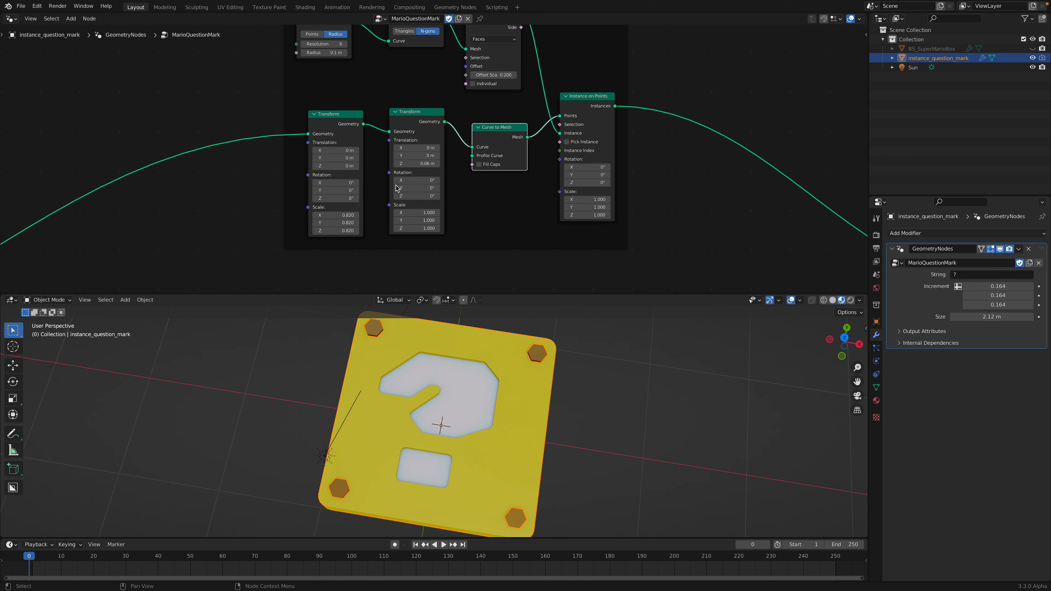
middle_drag(387, 200, 363, 180)
mouse_move(393, 144)
mouse_down()
mouse_move(409, 144)
mouse_move(385, 143)
mouse_up()
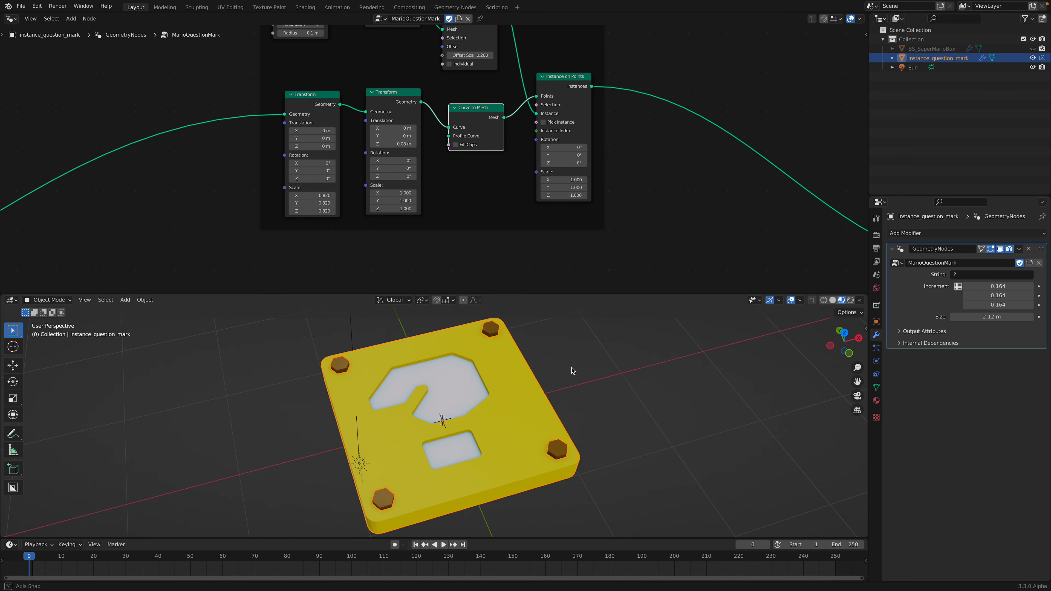
- Shift the white and yellow Set Material nodes back toward the nodes that feed them
scroll(615, 206, down, 1)
ctrl+scroll(574, 191, right, 3)
scroll(563, 189, right, 10)
drag(592, 188, 525, 173)
scroll(509, 115, down, 4)
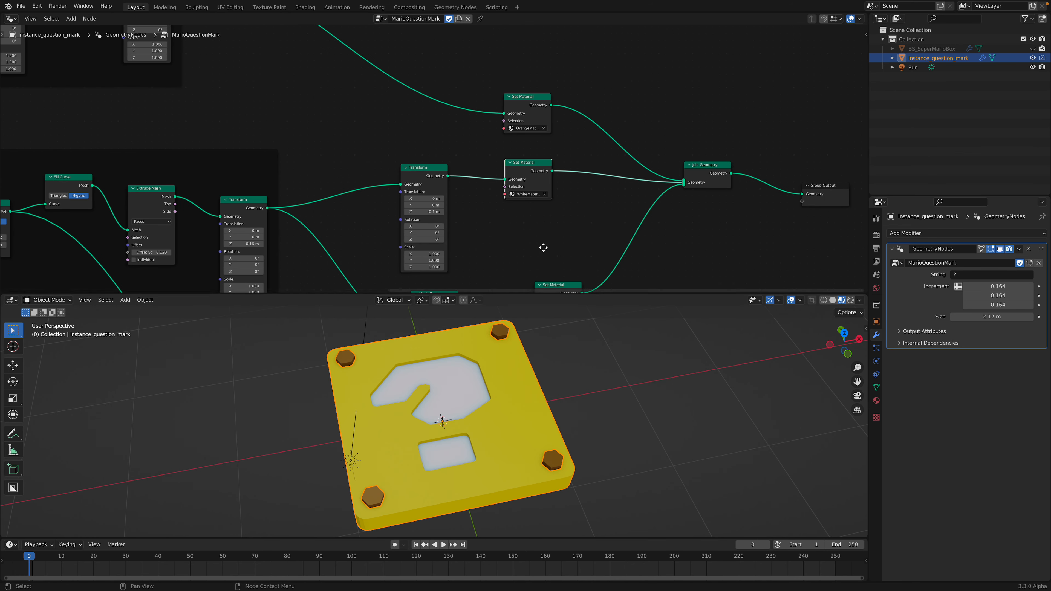
middle_drag(542, 247, 506, 158)
drag(521, 202, 511, 197)
- Nudge the Transform node of the white material branch upward, try a Z translation of 0.2 m on it and undo that value
middle_drag(459, 121, 434, 164)
drag(370, 129, 368, 123)
shift+drag(360, 160, 373, 160)
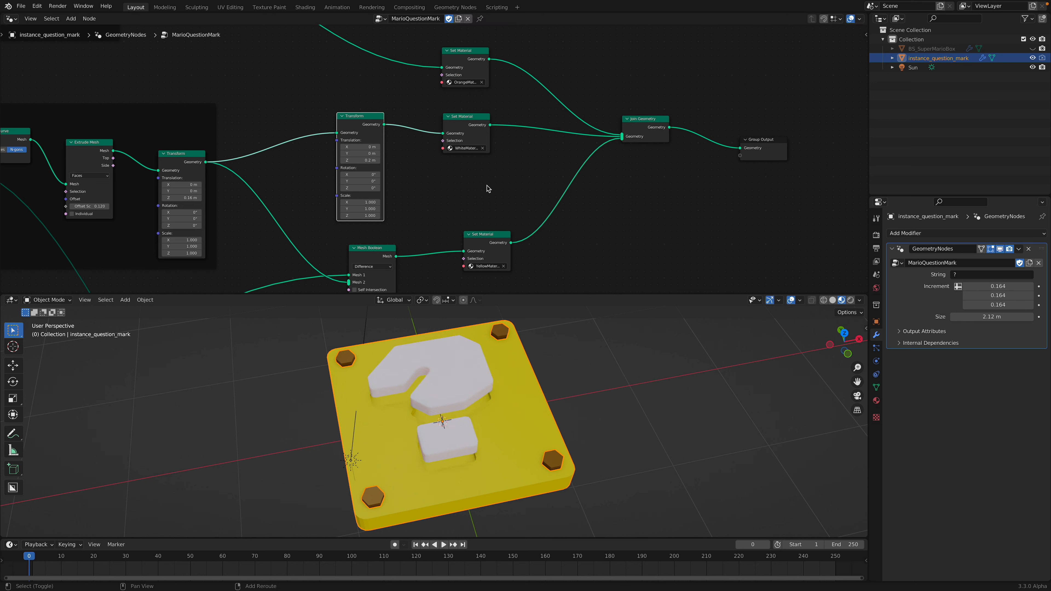
key(ctrl+z)
- Reposition the Join Geometry and Group Output nodes at the end of the tree and save the file
drag(650, 129, 656, 121)
drag(758, 137, 749, 138)
scroll(754, 154, down, 1)
key(ctrl+s)
- Hide instance_question_mark, show the BS_SuperMarioBox object, frame the whole node tree and save the file
click(1033, 57)
click(1033, 48)
middle_drag(592, 315, 547, 310)
scroll(572, 292, down, 4)
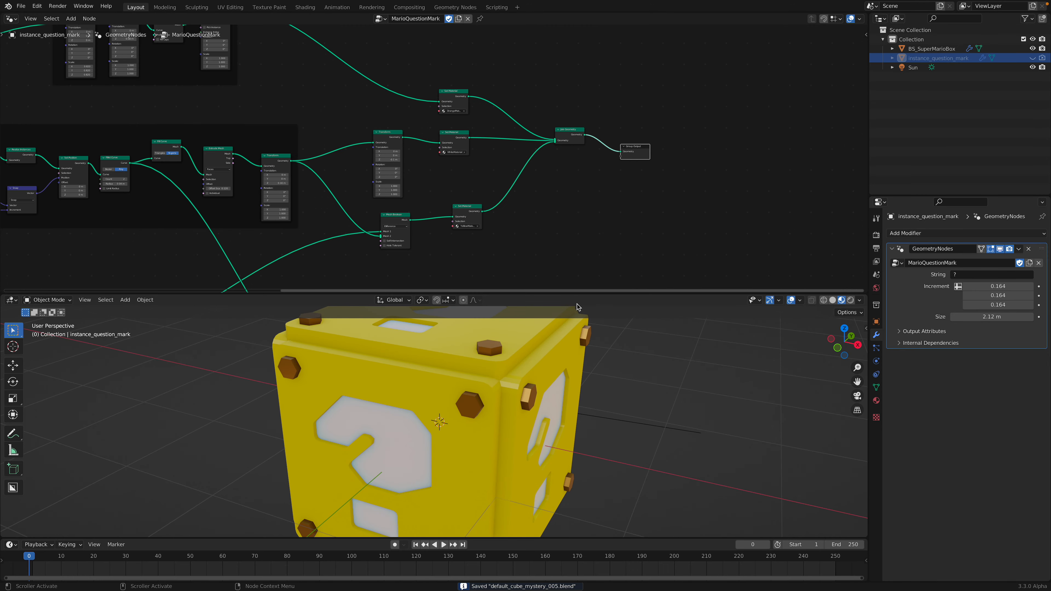
scroll(538, 343, down, 3)
middle_drag(491, 390, 405, 364)
scroll(359, 150, down, 2)
key(Home)
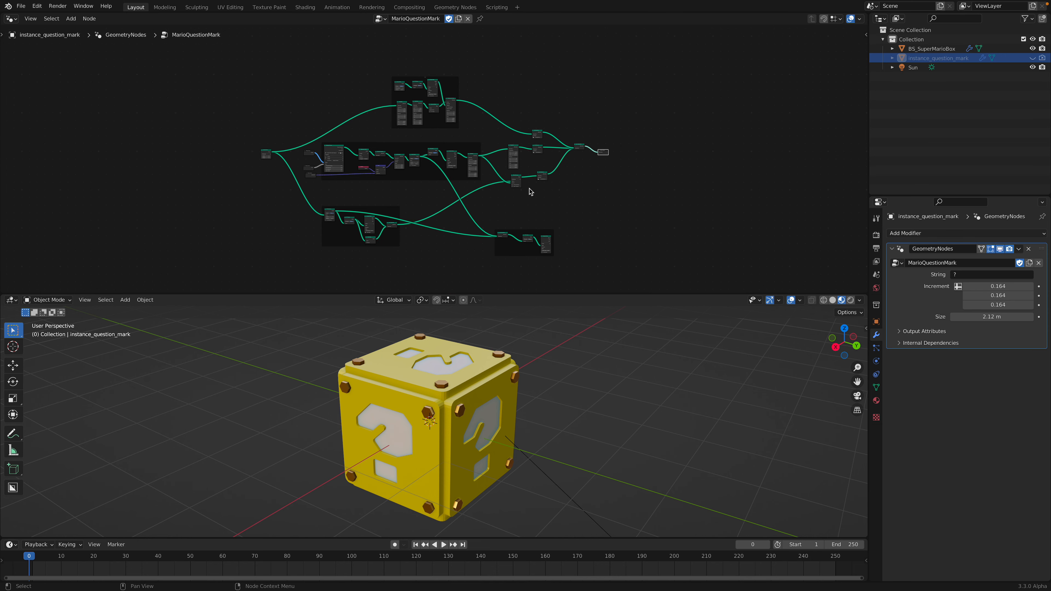
scroll(476, 373, up, 3)
middle_drag(477, 372, 501, 382)
key(ctrl+s)
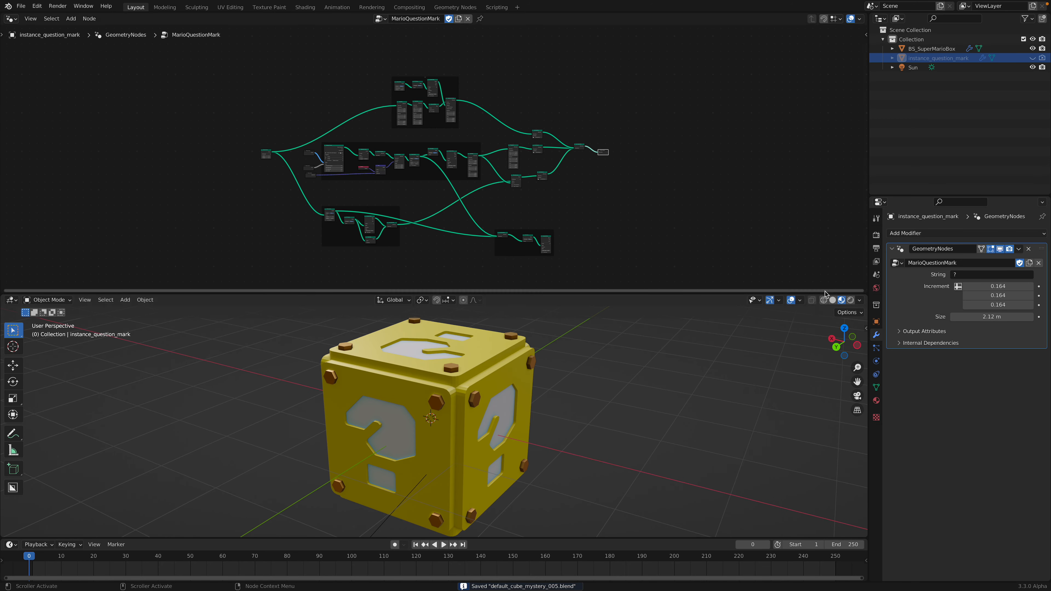
- Switch the 3D viewport to Rendered shading and enlarge it by shrinking the node editor area
click(851, 300)
drag(802, 291, 799, 168)
middle_drag(537, 329, 487, 327)
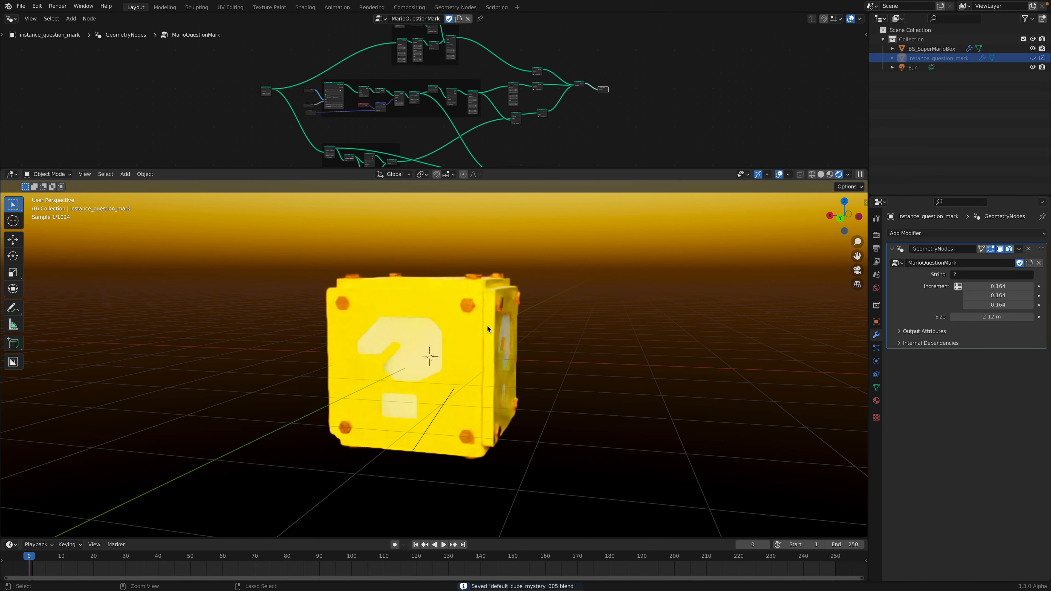
key(ctrl+Left)
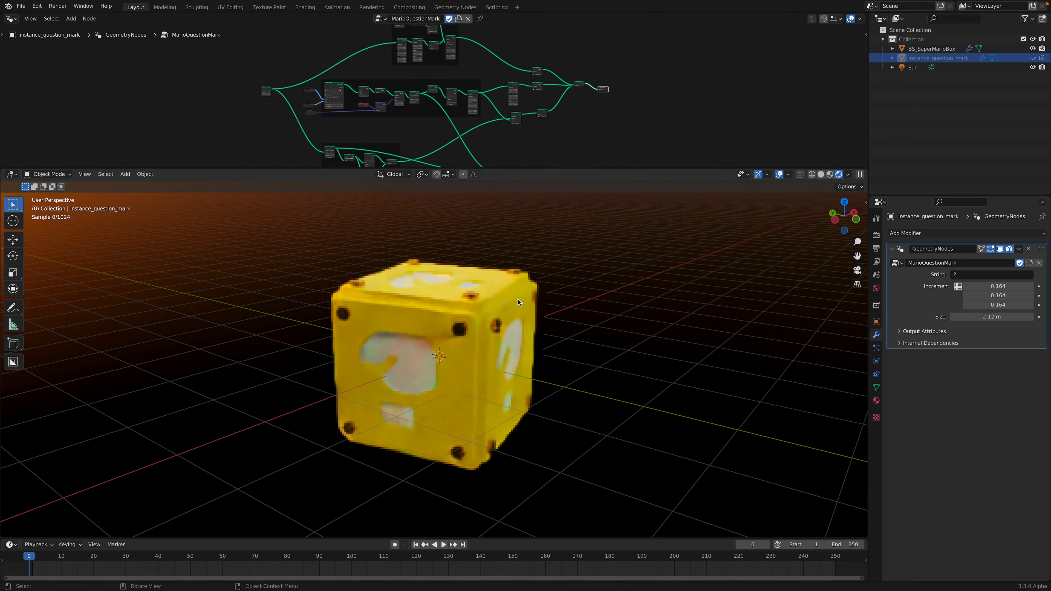
mouse_move(518, 302)
middle_down()
mouse_move(423, 303)
mouse_move(521, 307)
mouse_move(507, 316)
middle_up()
scroll(516, 97, down, 3)
scroll(517, 97, down, 1)
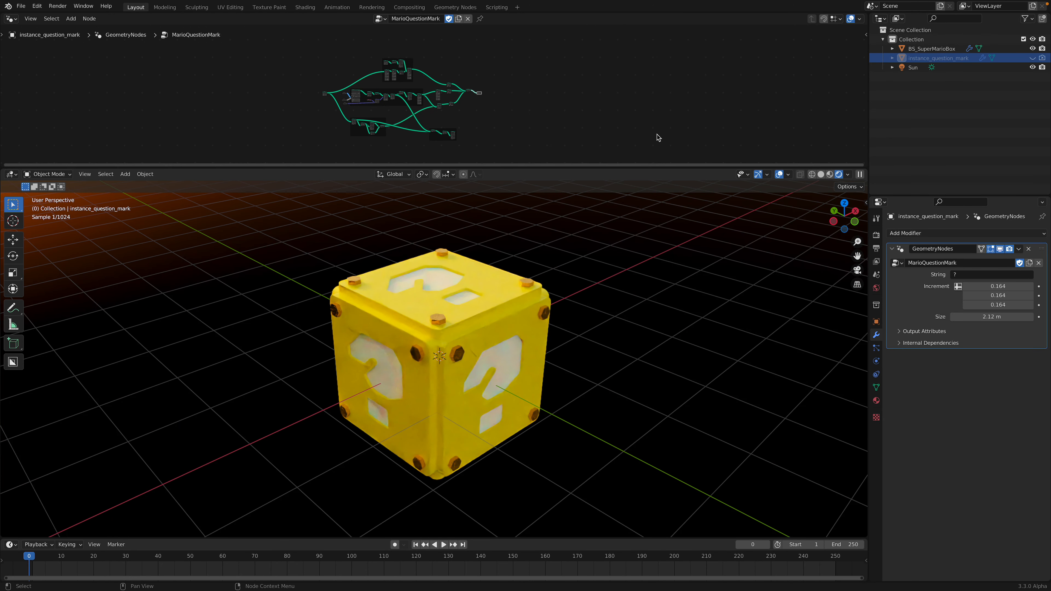
mouse_move(768, 2)
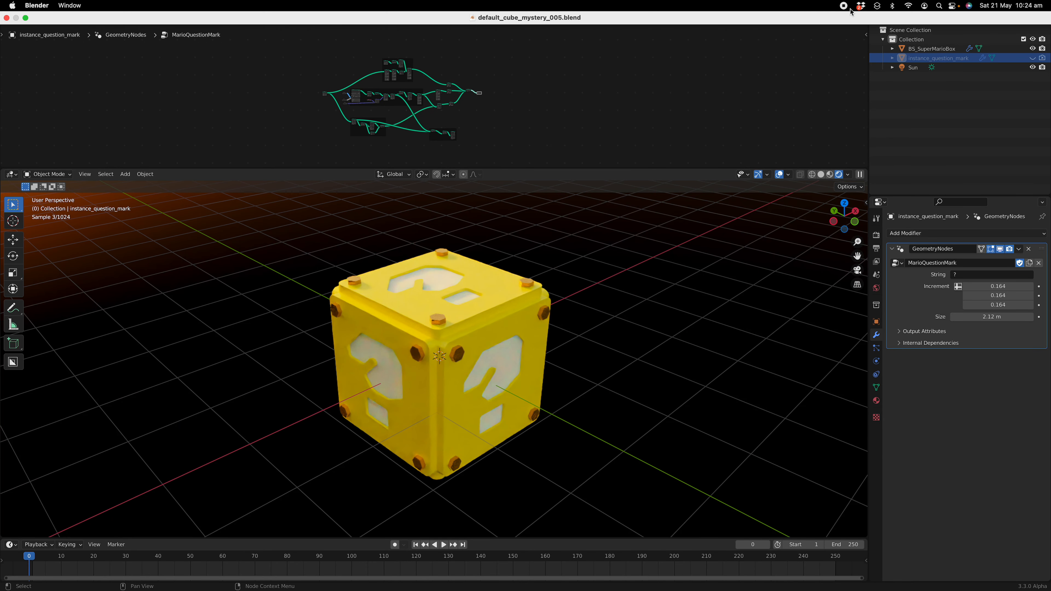